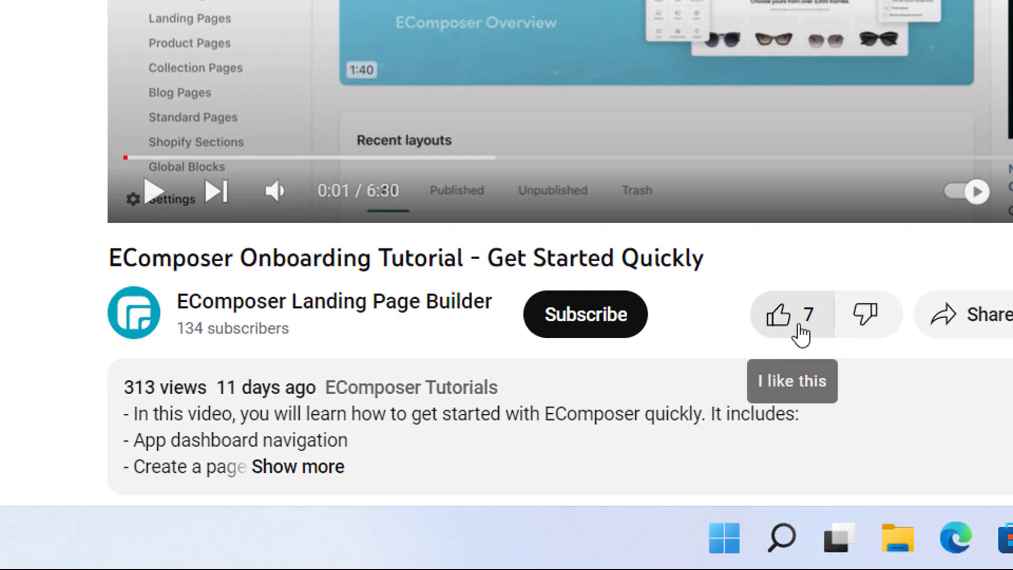
Step: Like the EComposer tutorial, subscribe to its channel, and follow the Shopify free-trial link in the description
click(801, 334)
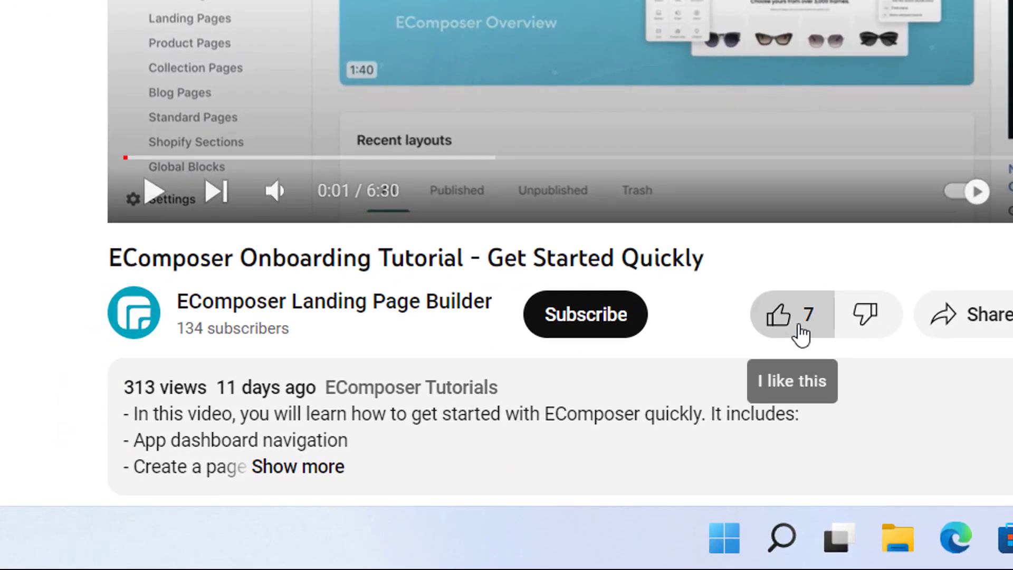
click(549, 317)
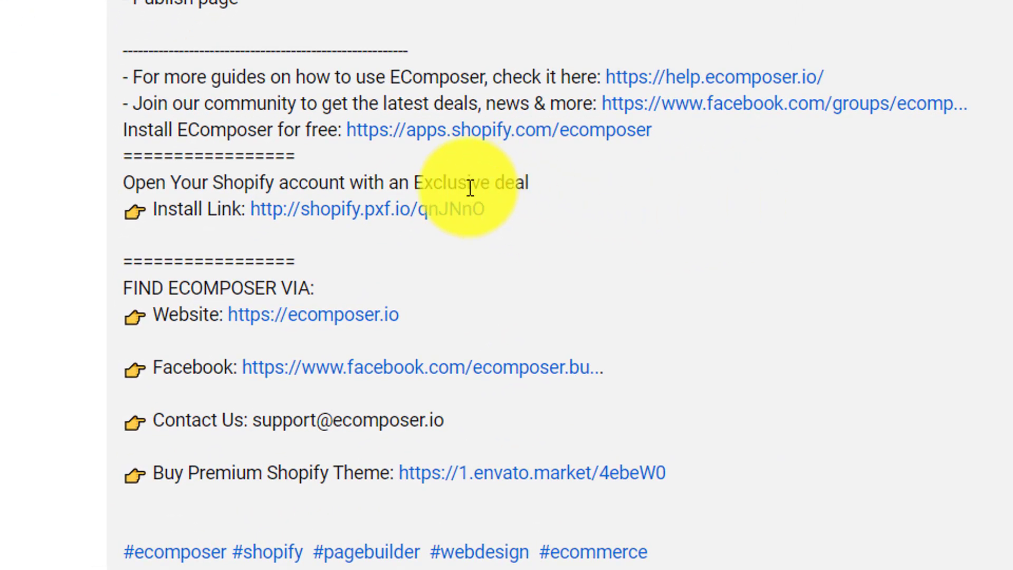
click(433, 209)
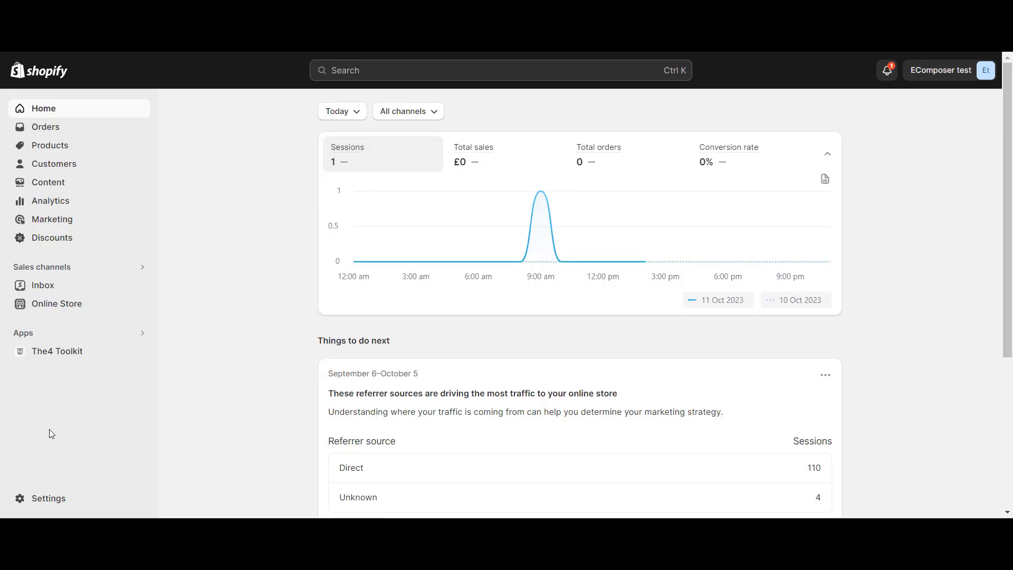
Step: In Markets settings, create a market with Germany selected and named Germany
click(64, 499)
scroll(232, 411, down, 3)
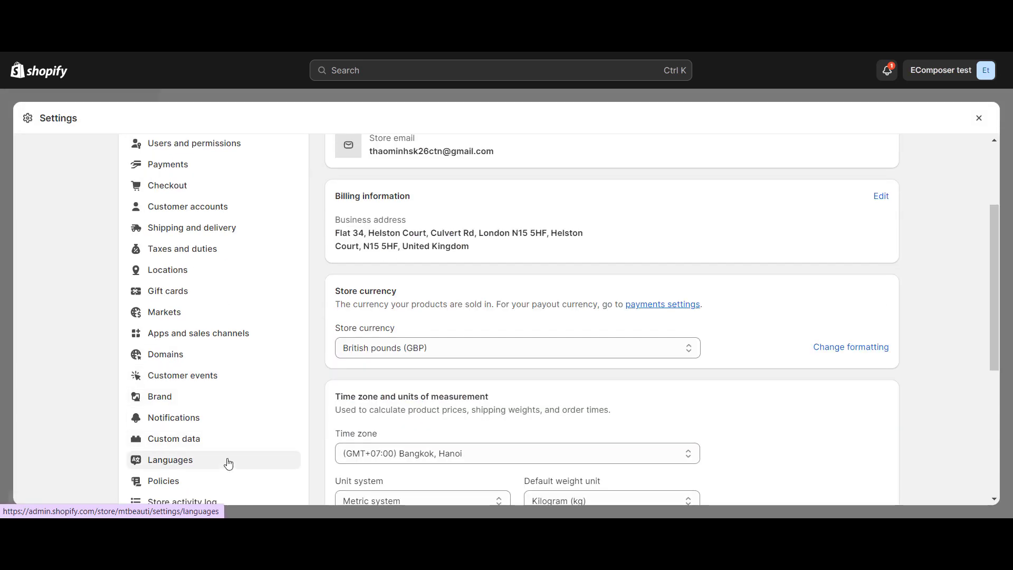
click(218, 316)
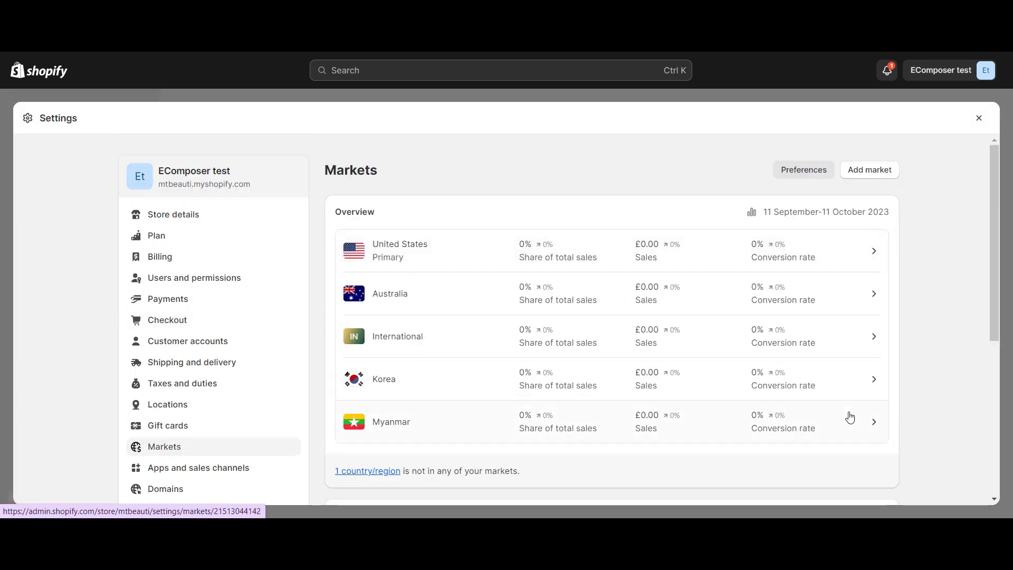
click(896, 175)
click(477, 152)
text(Ge)
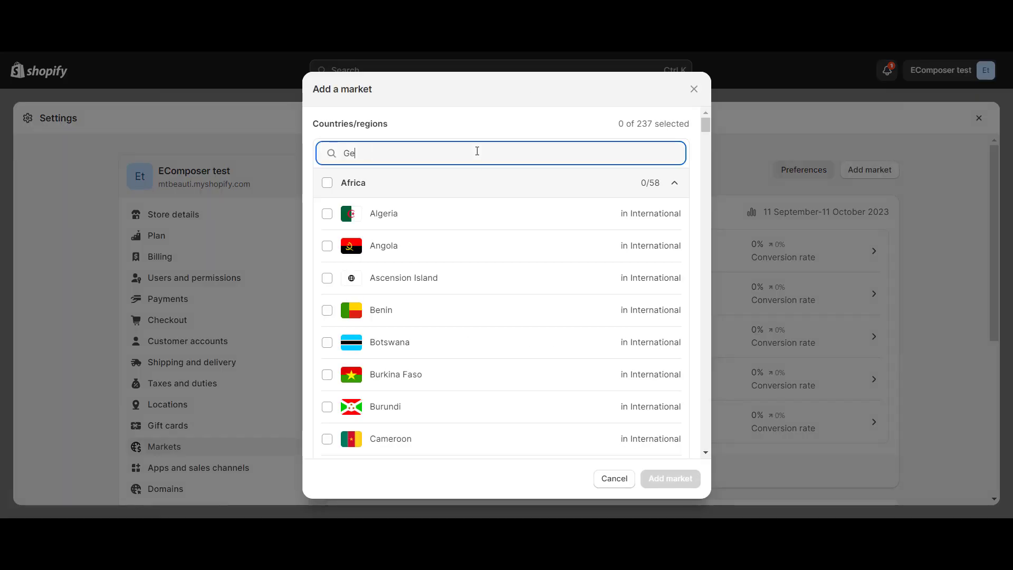
click(380, 281)
click(451, 443)
text(Germany)
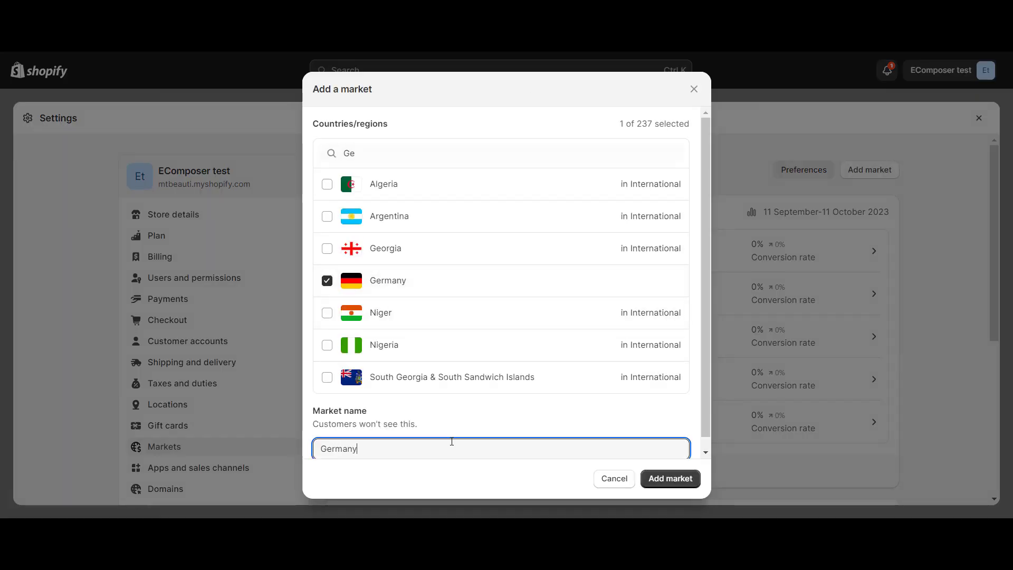
click(662, 485)
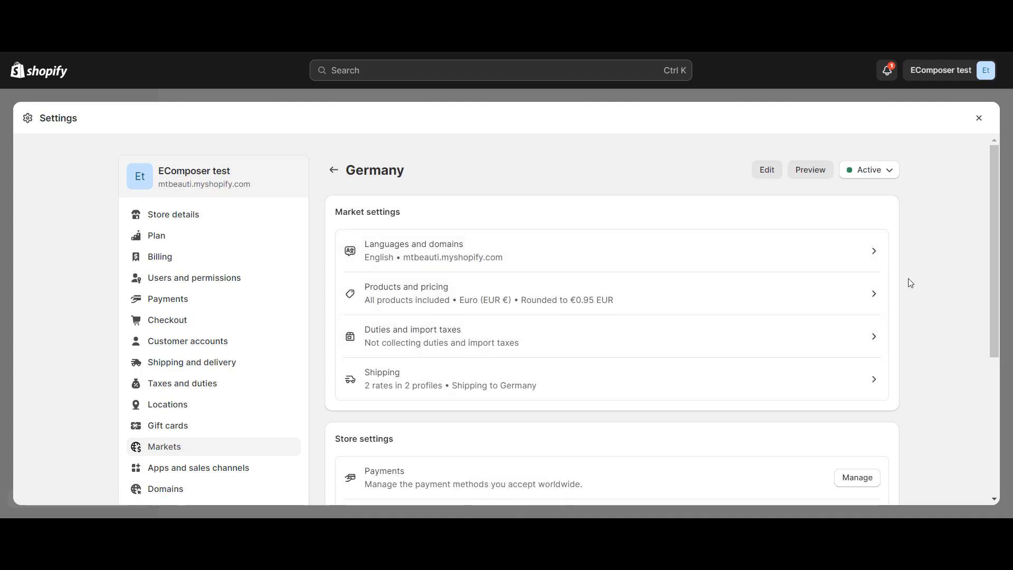
Step: Switch the Germany market's domain to subfolder URLs and save
scroll(908, 283, down, 5)
scroll(909, 282, up, 5)
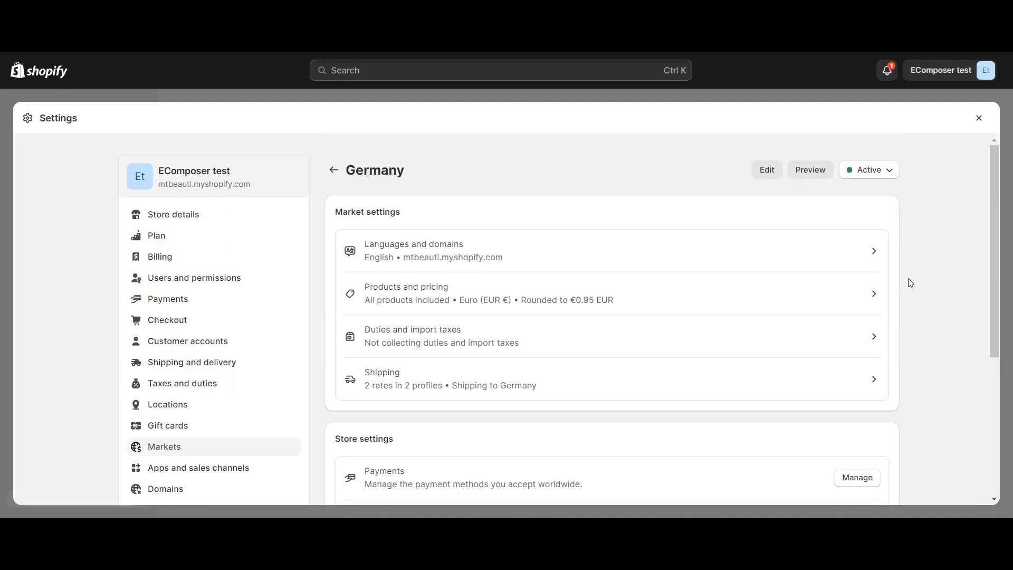
click(854, 249)
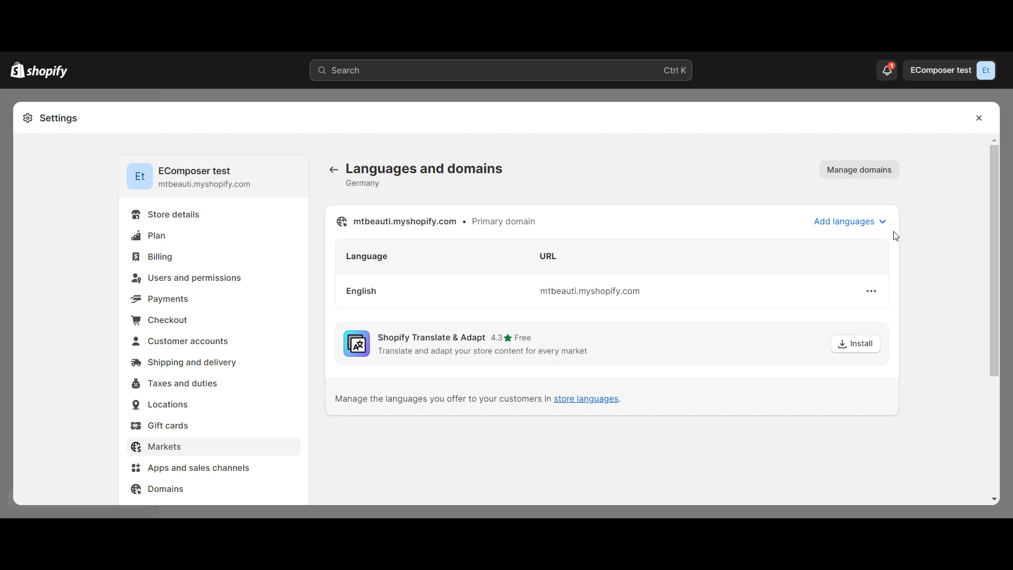
click(891, 174)
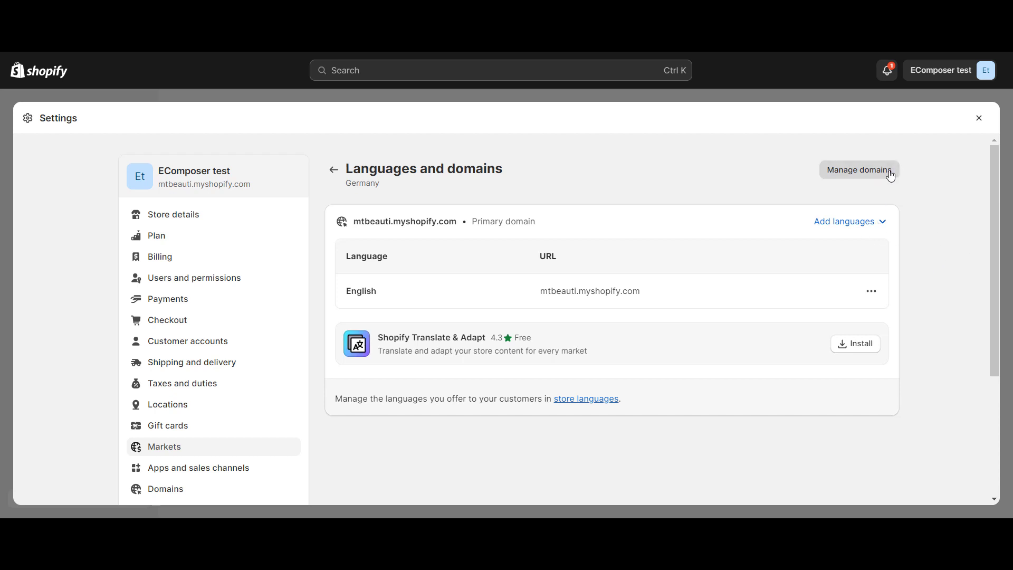
click(870, 229)
click(829, 425)
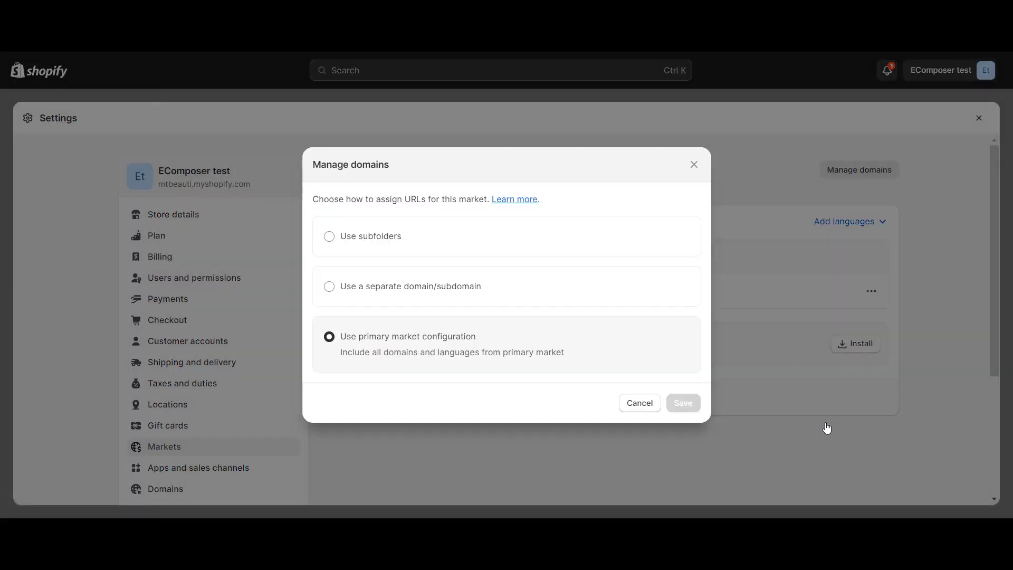
click(334, 239)
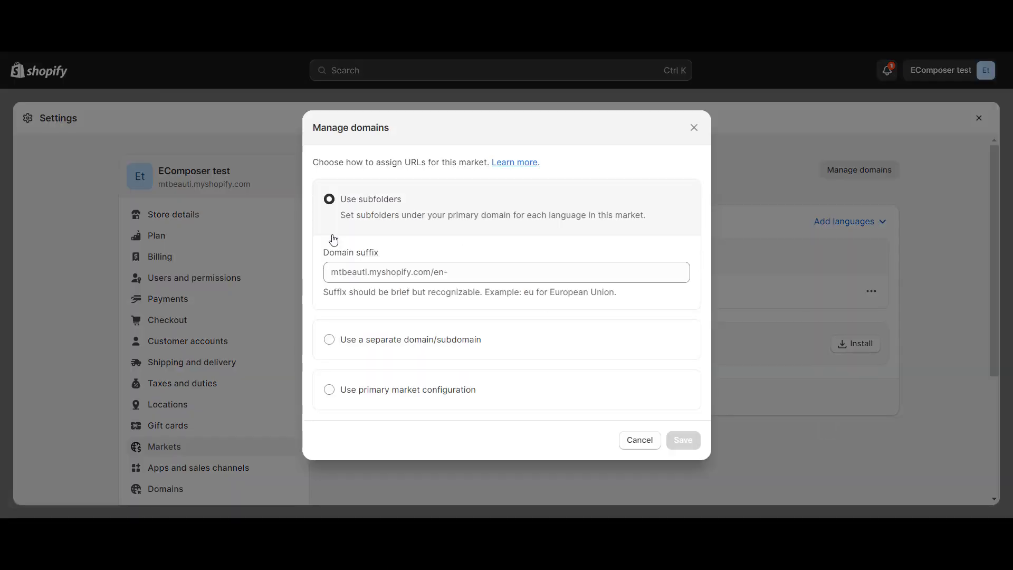
click(486, 277)
click(689, 447)
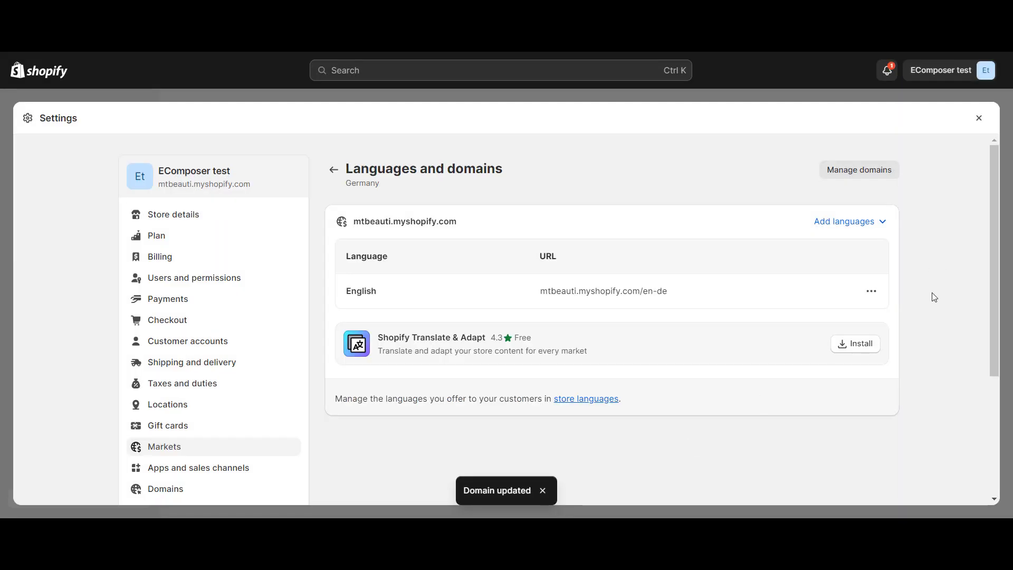
Step: Add German to the Germany market and make it the default language
click(878, 224)
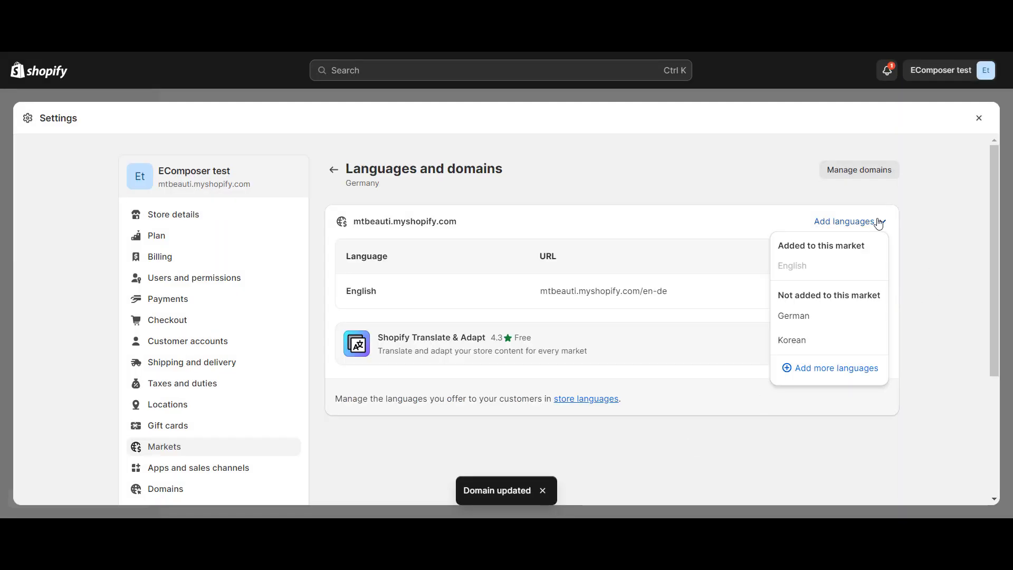
click(800, 316)
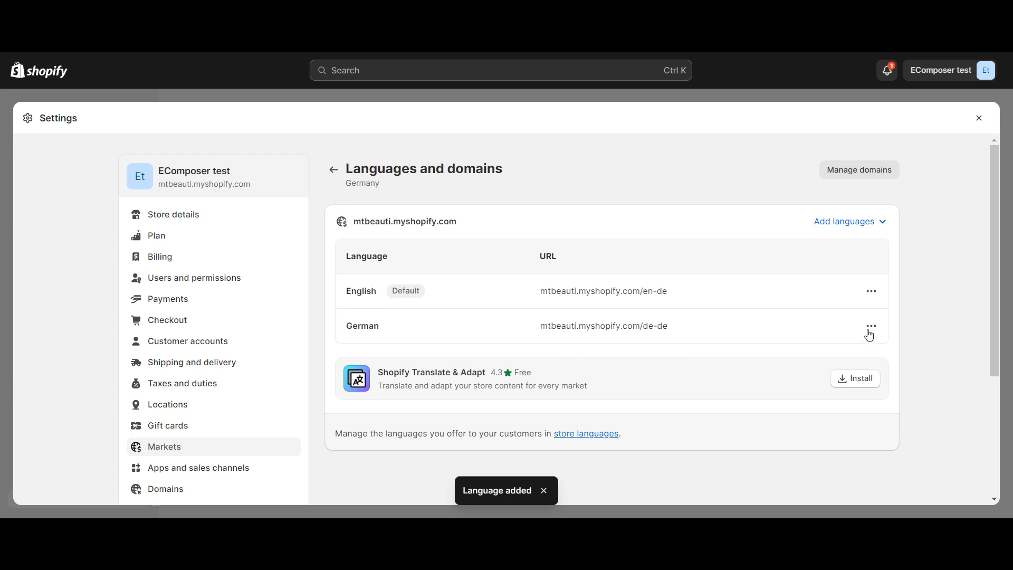
click(871, 329)
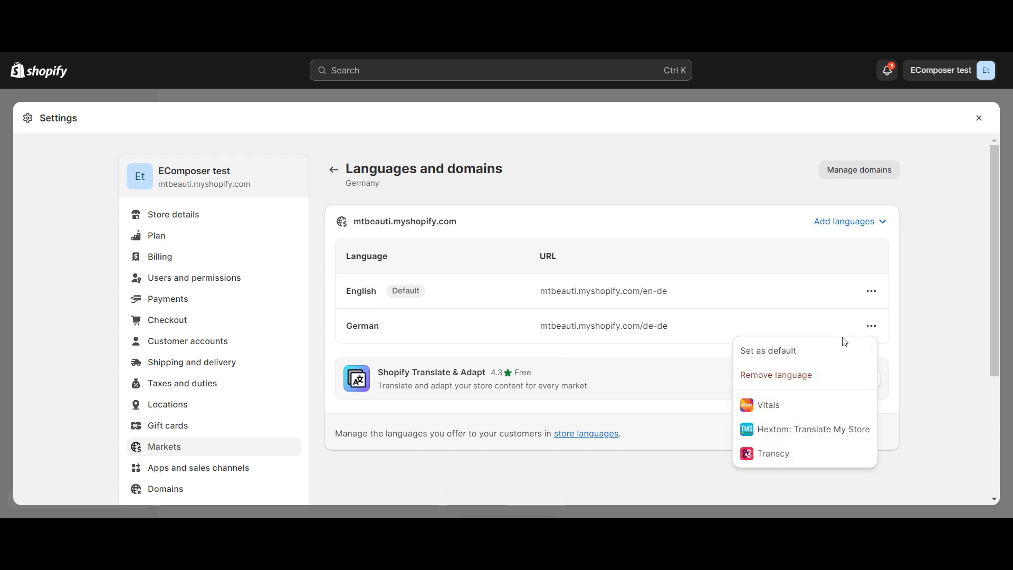
click(826, 353)
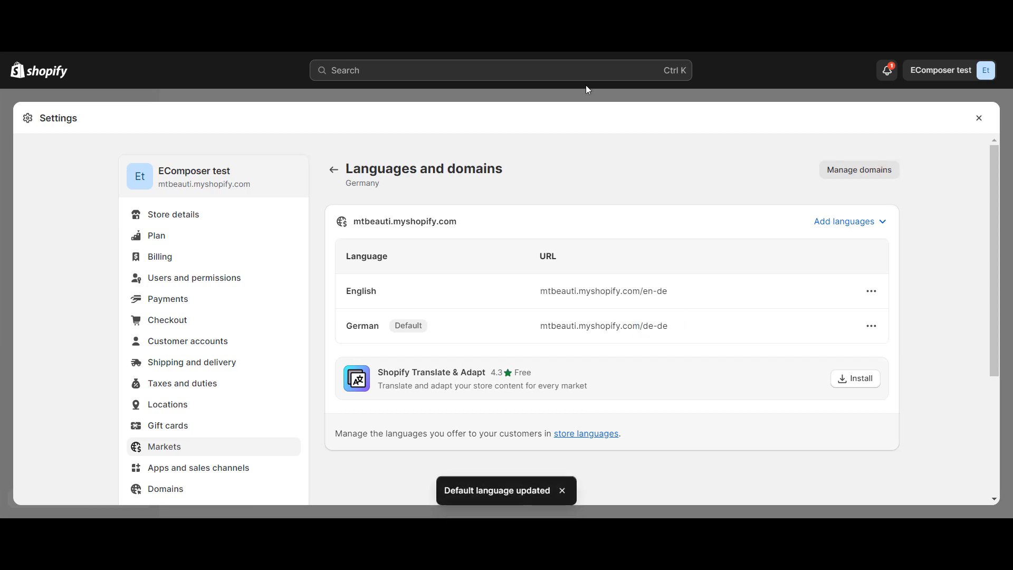
click(329, 177)
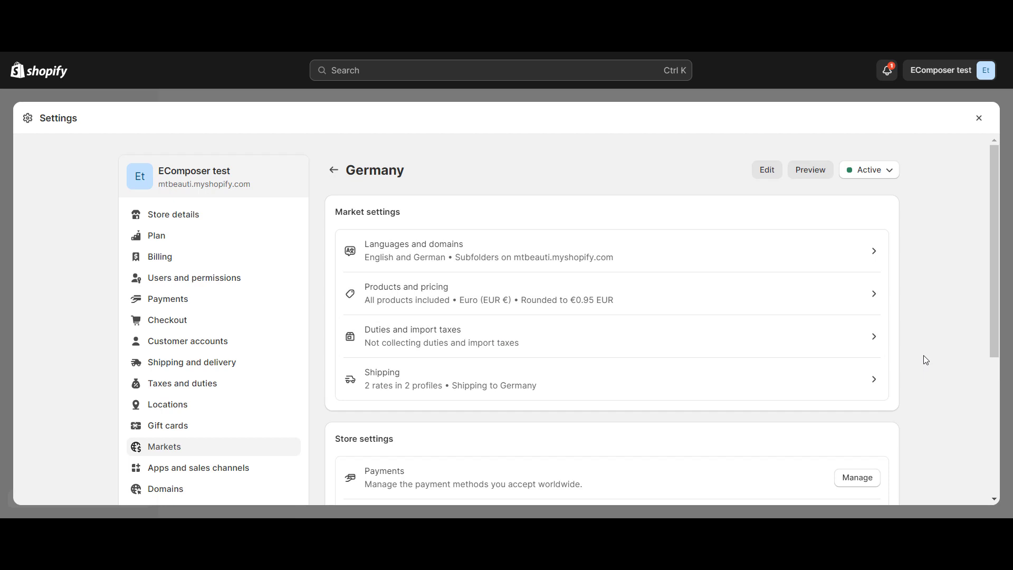
Step: Set the Germany market's price increase to 2%
scroll(897, 306, down, 1)
click(853, 267)
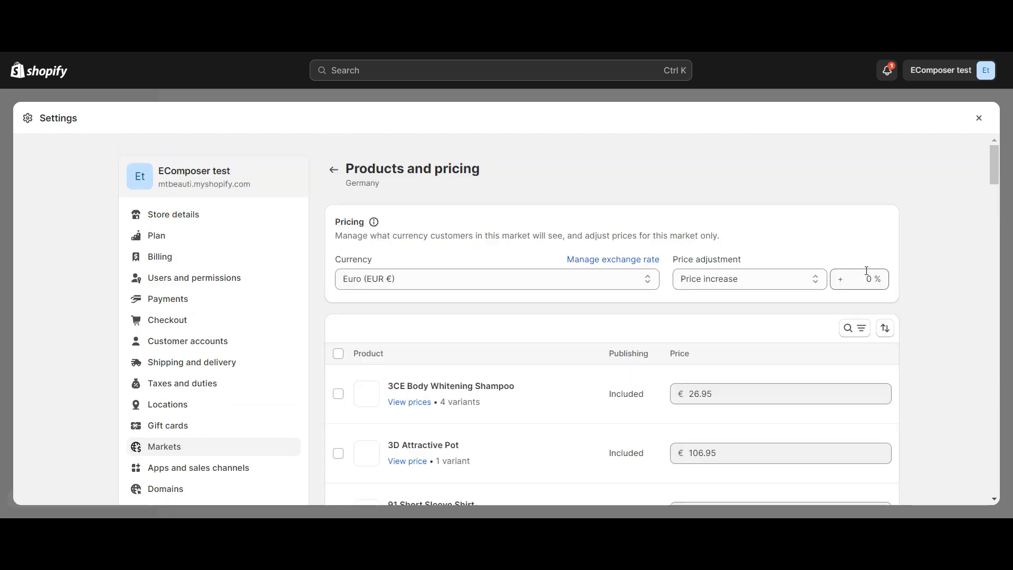
scroll(795, 318, down, 1)
click(858, 256)
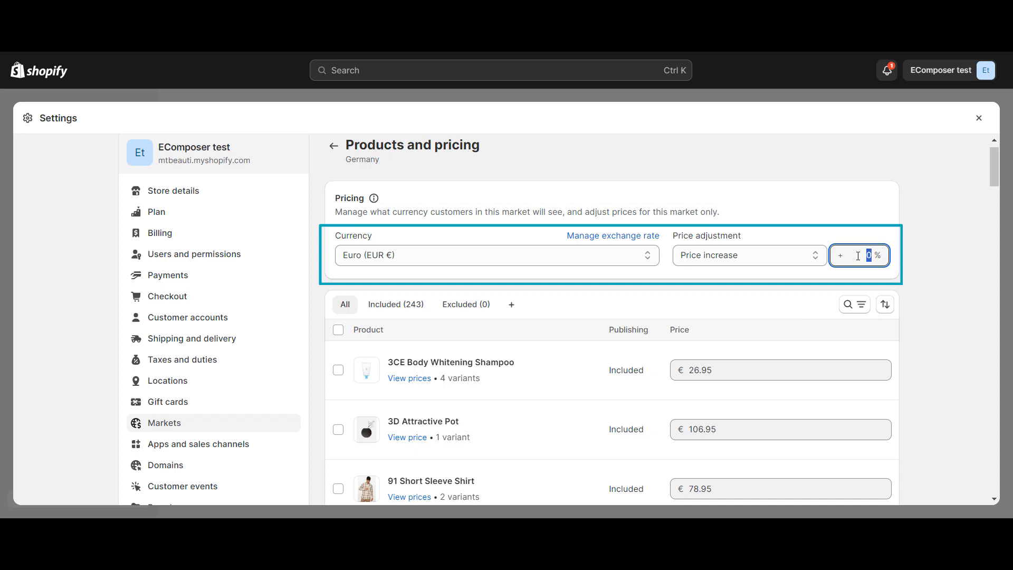
text(2)
Step: Save, including 3CE Body Whitening Shampoo, 3D Attractive Pot, 91 Short Sleeve Shirt and Abstract Folded Pots
scroll(488, 424, down, 2)
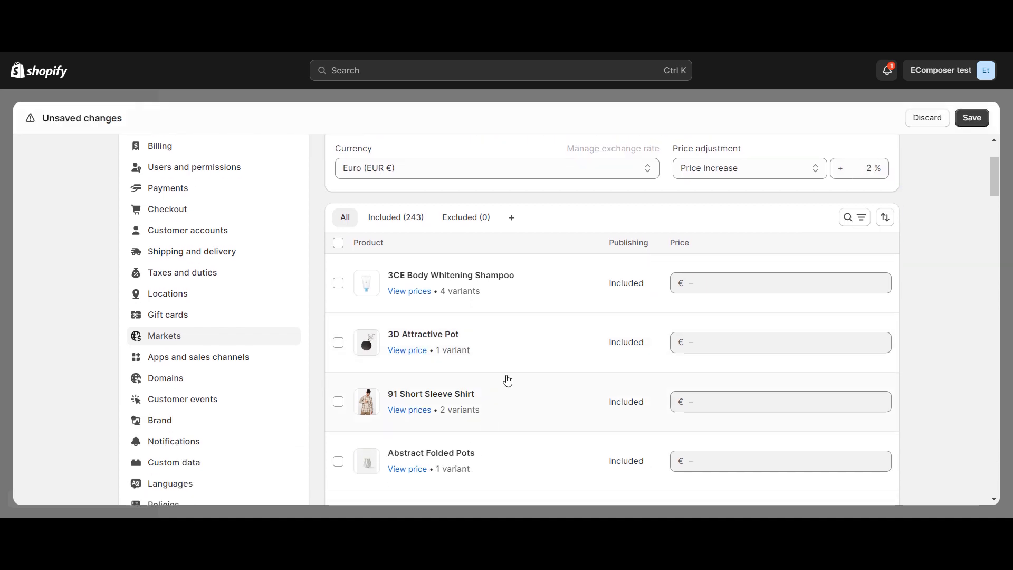
scroll(554, 436, up, 1)
scroll(378, 262, down, 3)
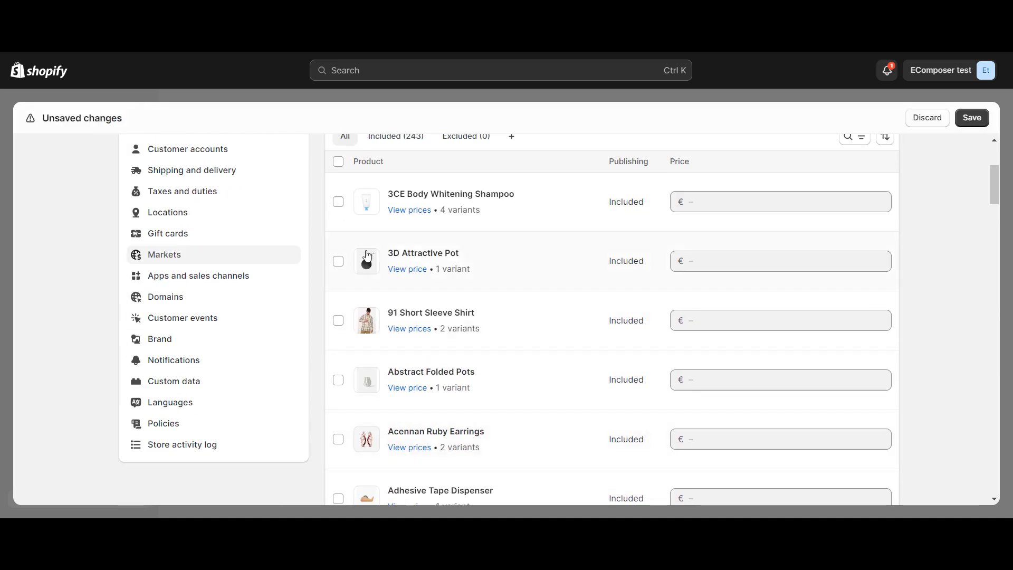
click(338, 202)
click(339, 261)
click(338, 320)
click(338, 380)
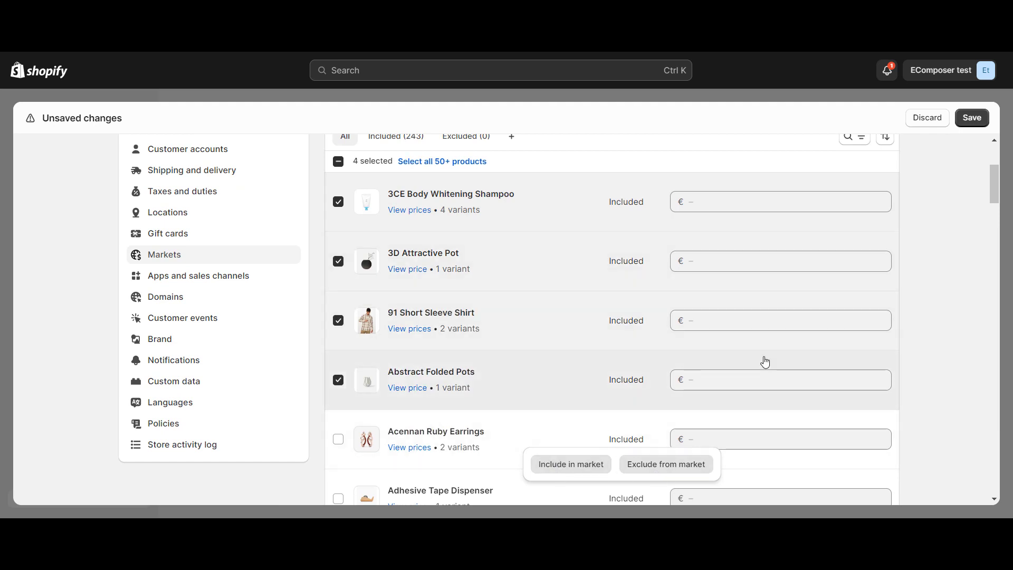
click(568, 470)
click(684, 327)
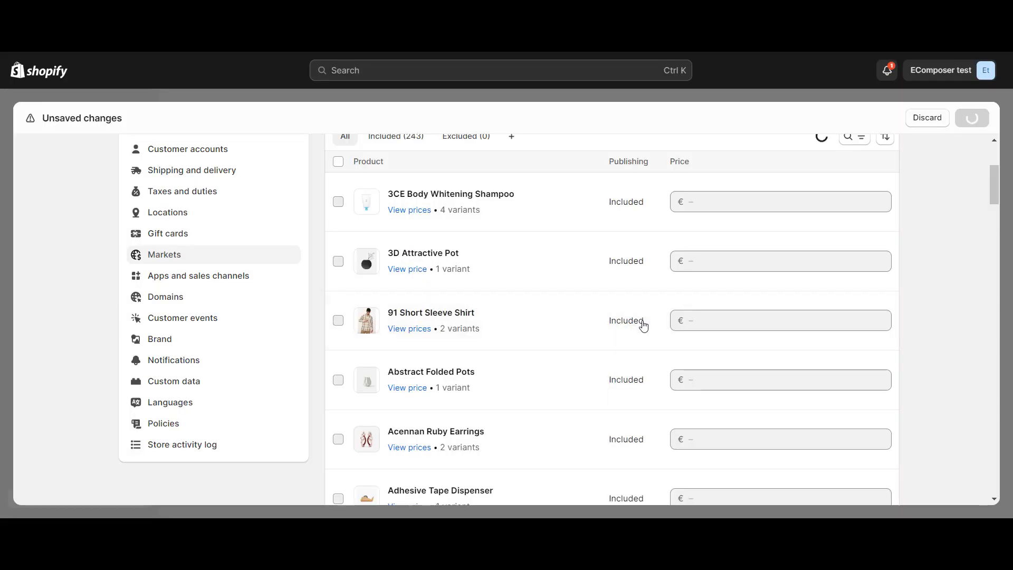
Step: Exclude Adhesive Tape Dispenser, Adipiscing faucibus fringilla and Adipiscing praesent from the Germany market
scroll(642, 323, up, 3)
scroll(565, 396, down, 8)
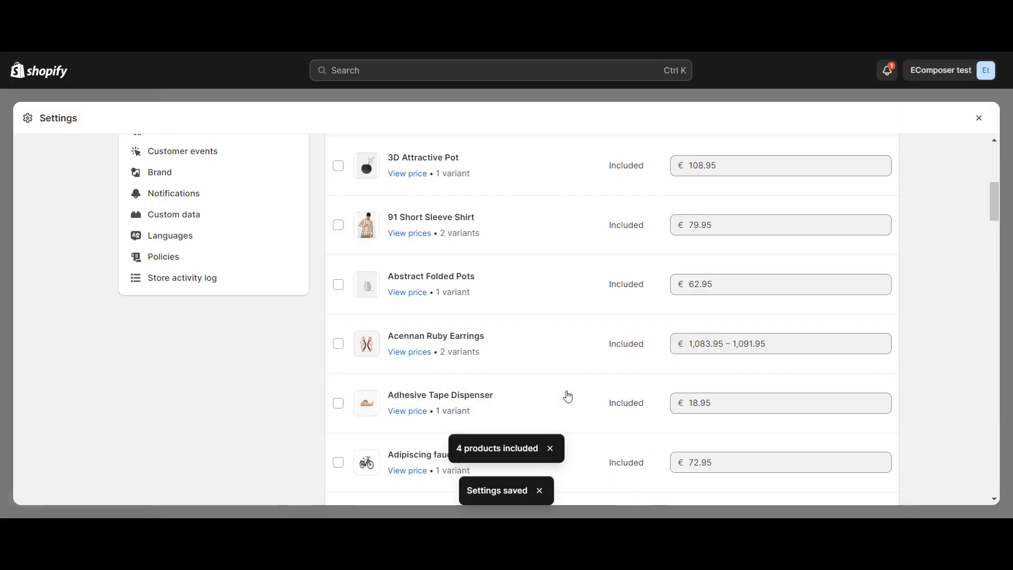
click(339, 225)
click(338, 285)
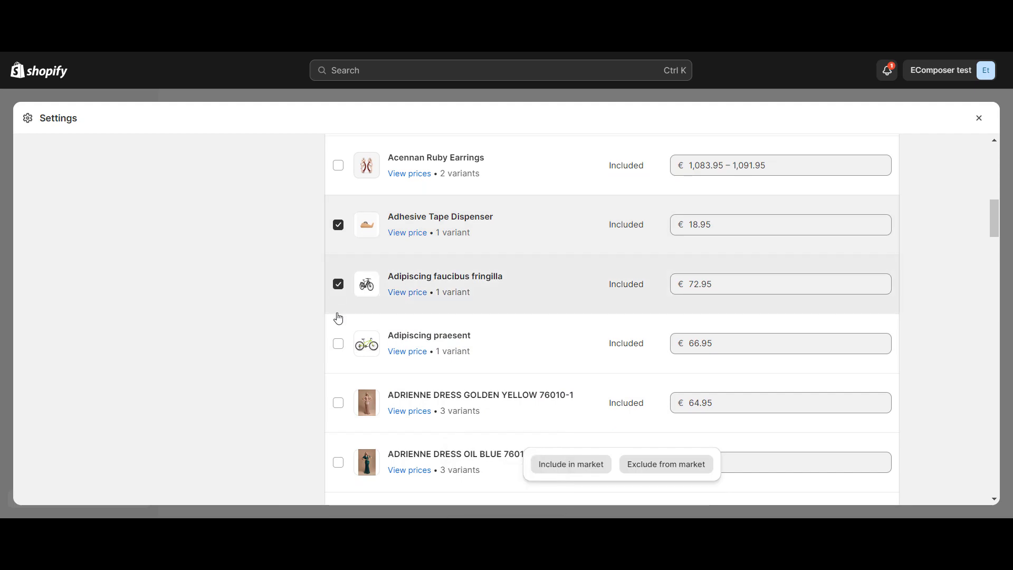
click(338, 344)
click(666, 464)
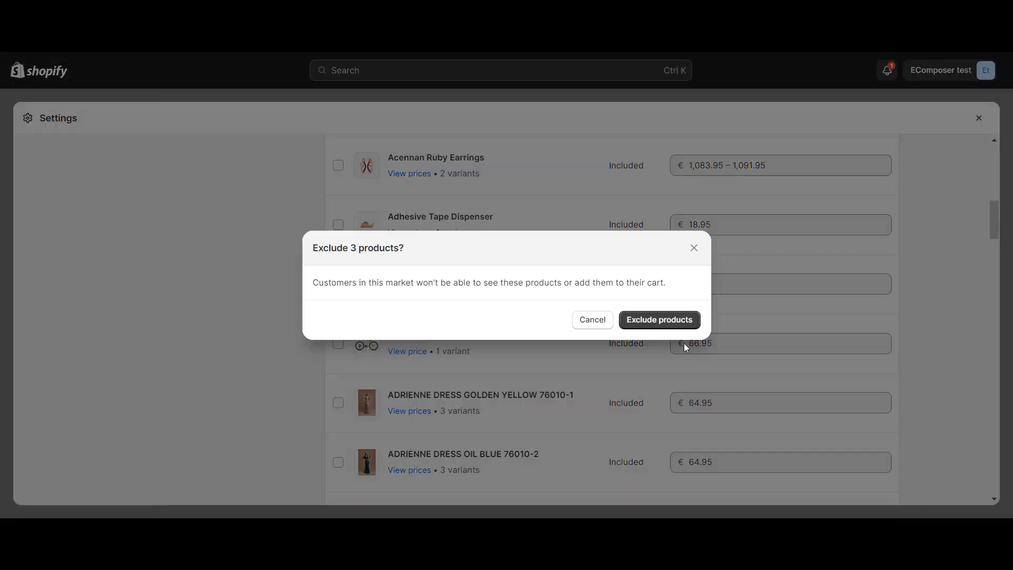
click(661, 320)
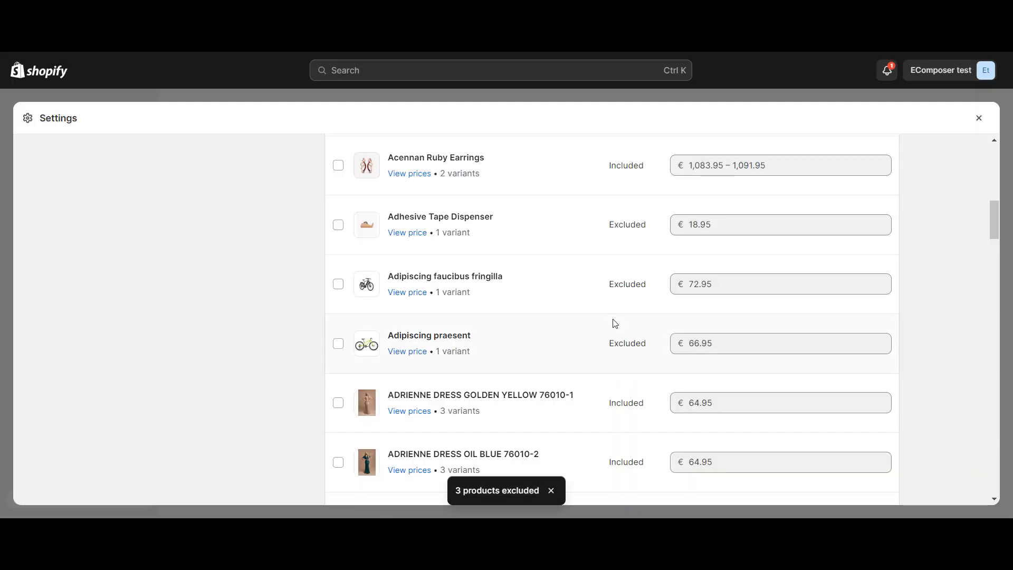
scroll(616, 323, up, 10)
click(334, 169)
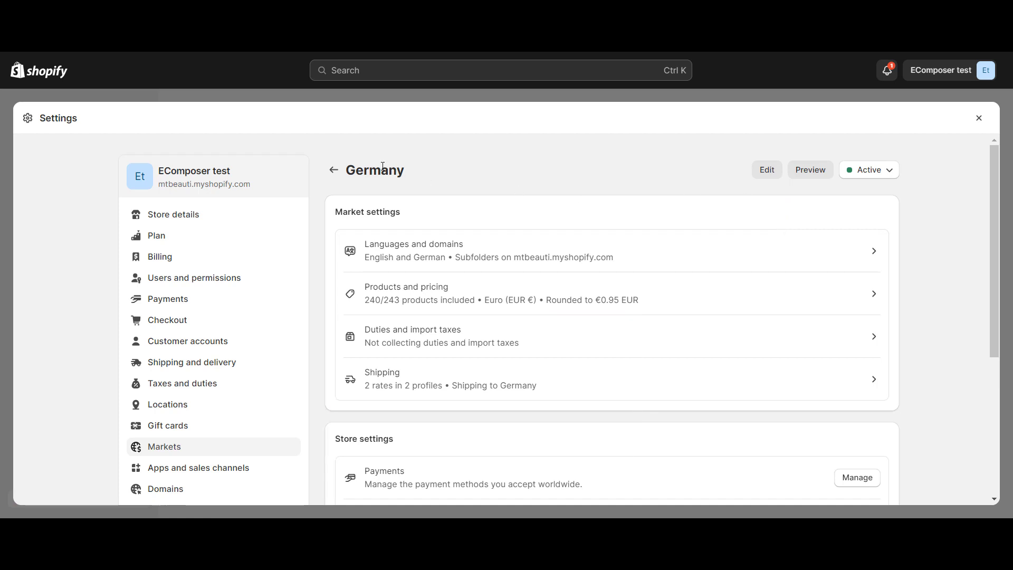
Step: Turn on automatic redirection by visitor country in Markets preferences
click(334, 170)
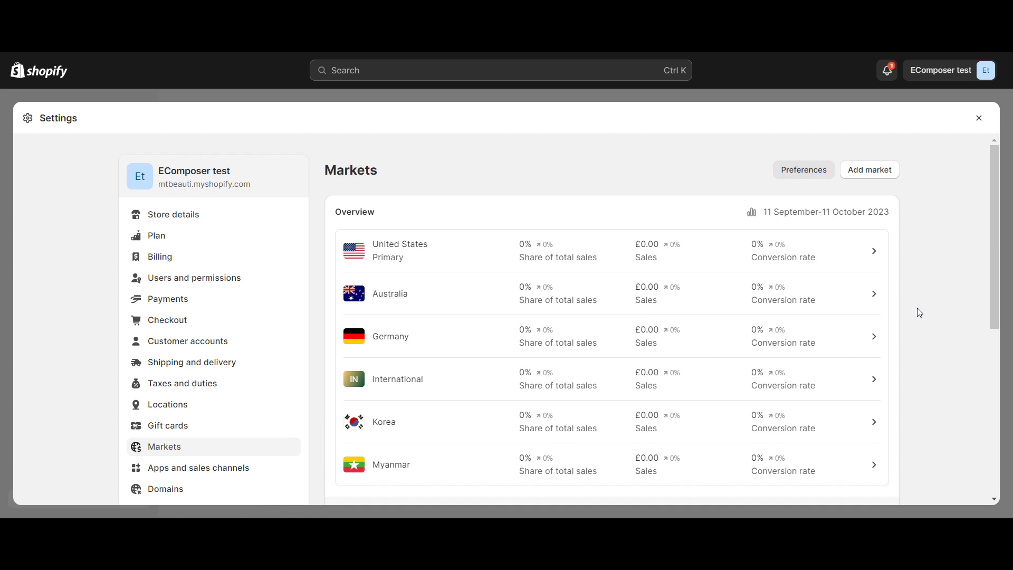
click(788, 169)
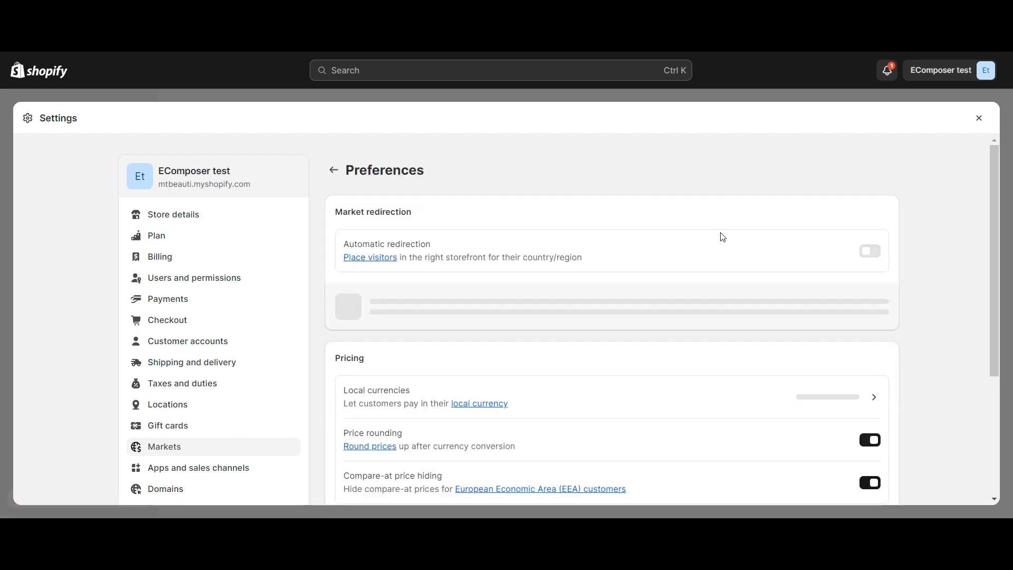
click(870, 252)
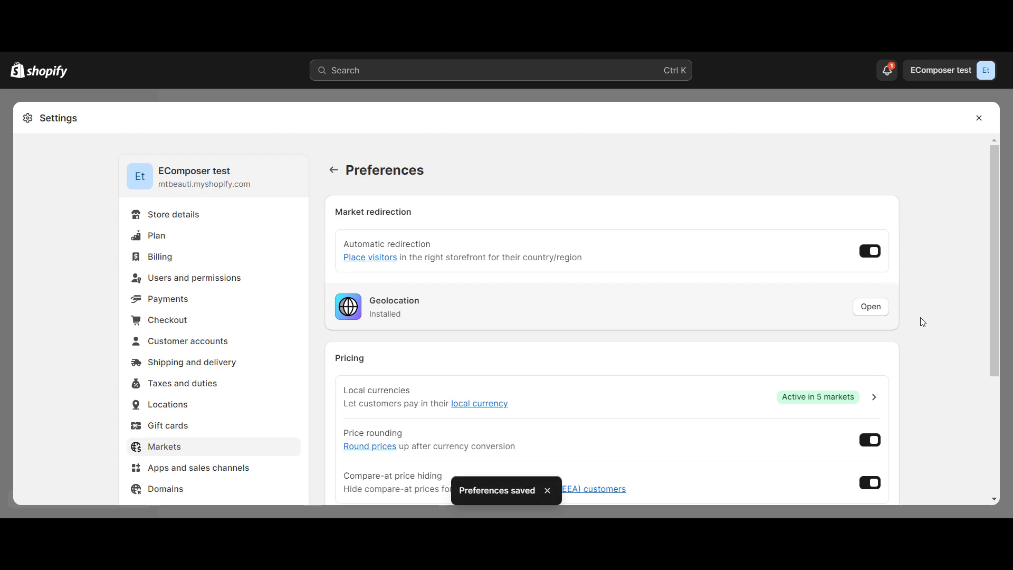
scroll(922, 322, down, 3)
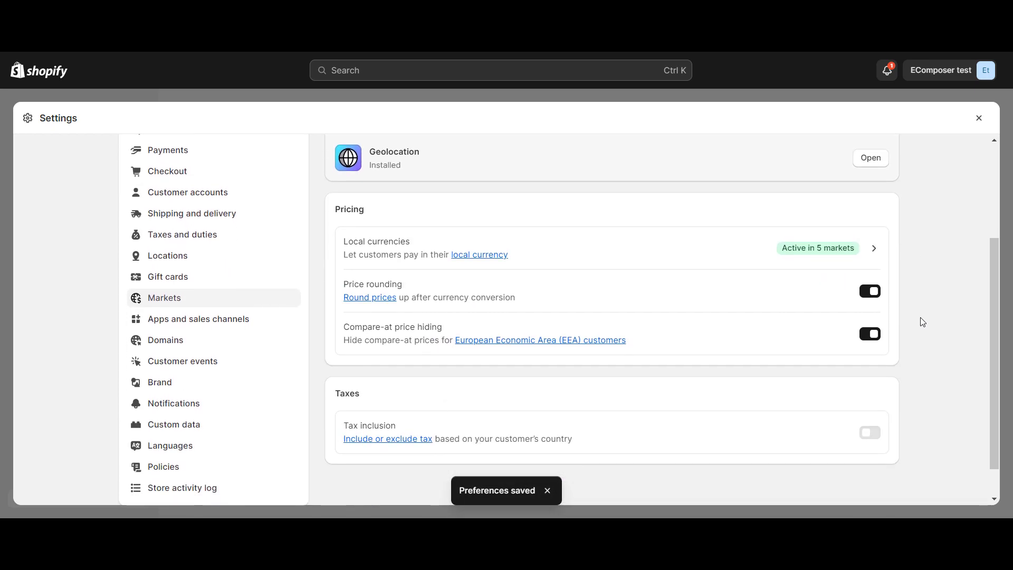
scroll(923, 322, up, 3)
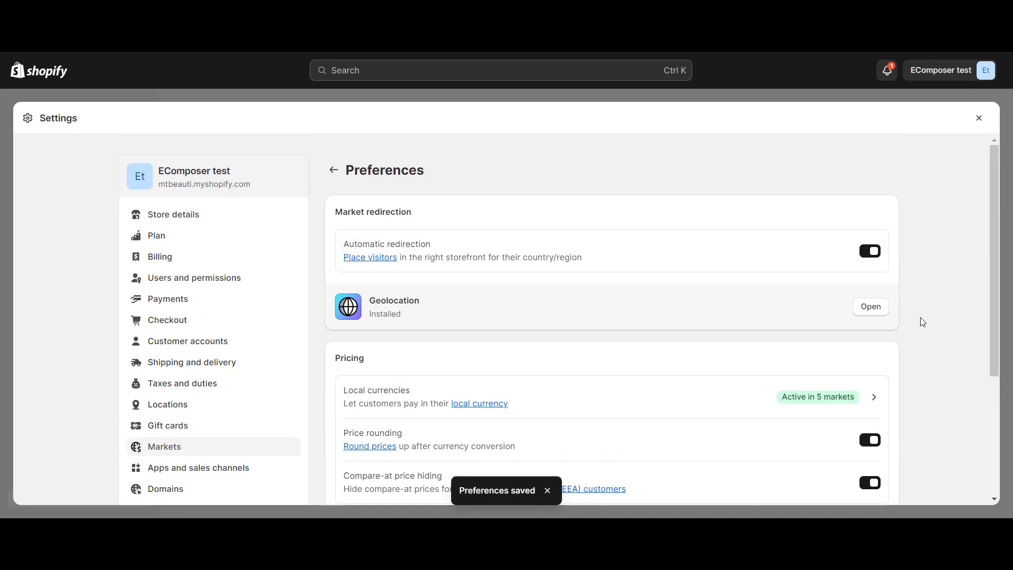
click(333, 169)
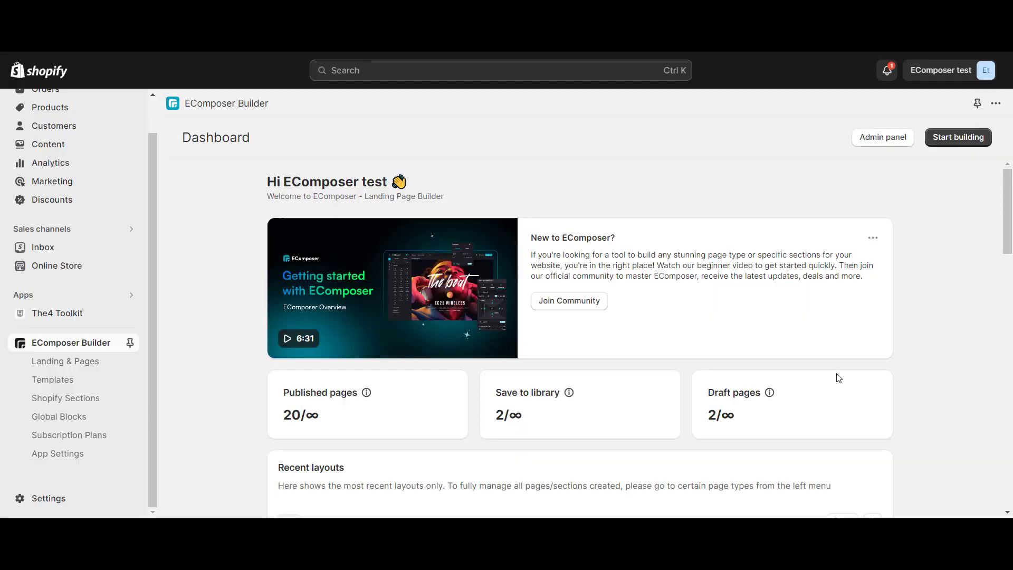
Step: Start a new Home-type page from the Black Friday template and continue to page info
click(984, 141)
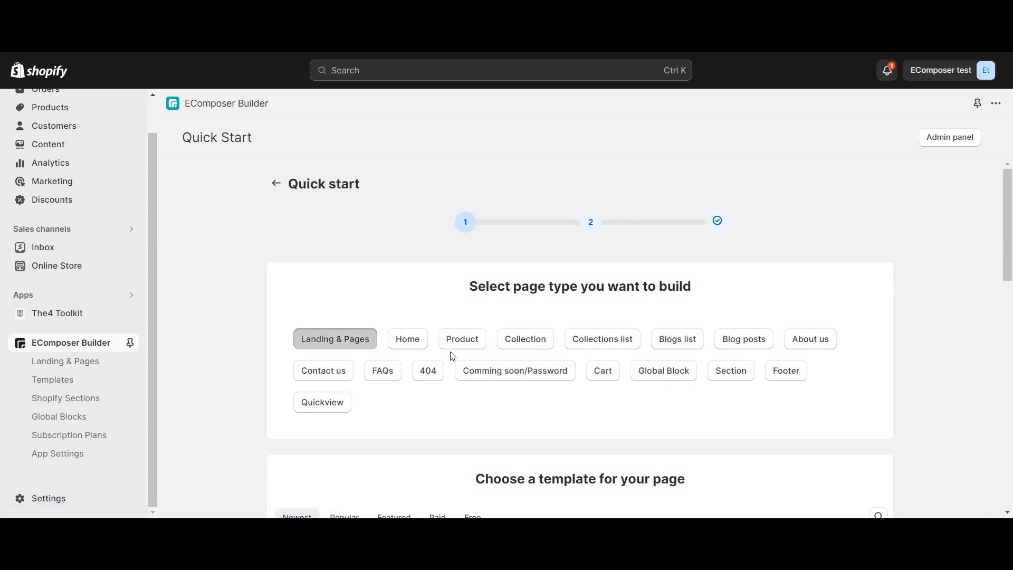
click(423, 346)
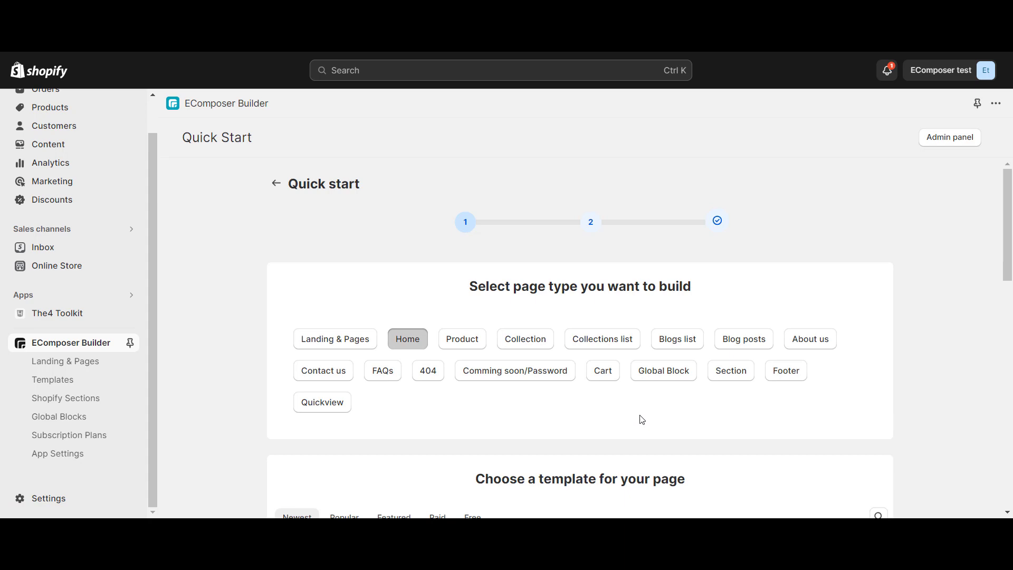
scroll(642, 420, down, 1)
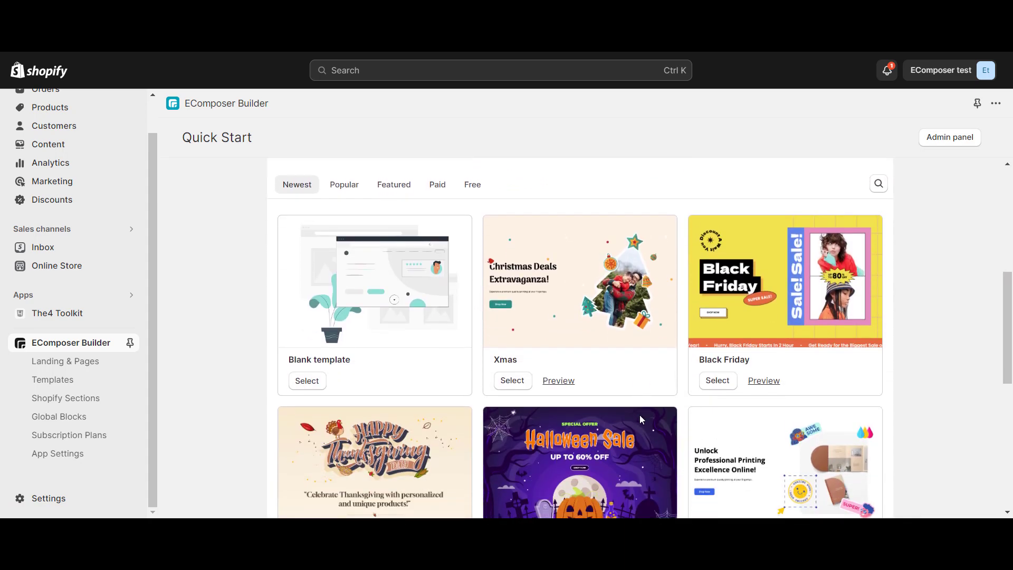
click(706, 383)
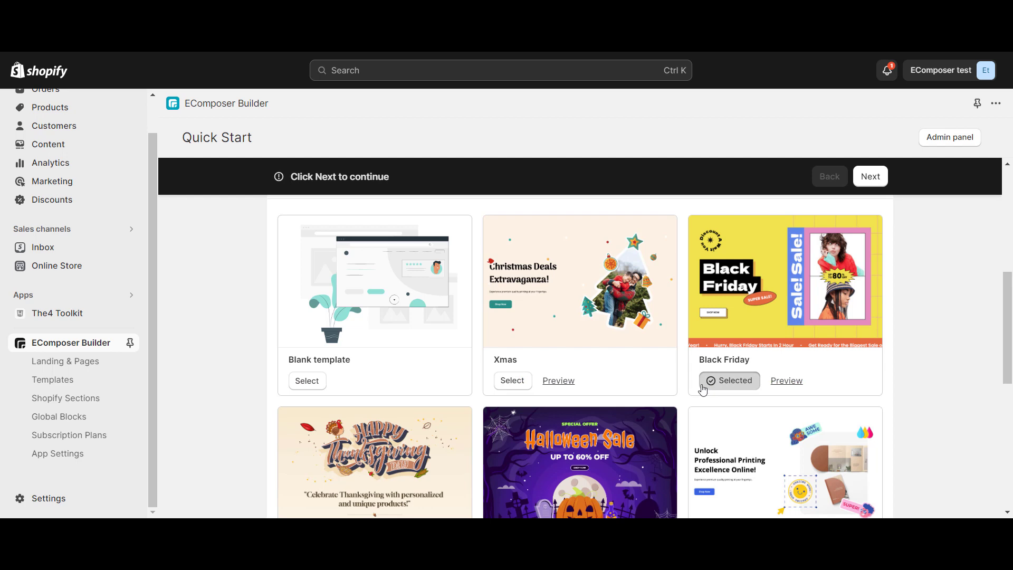
click(871, 178)
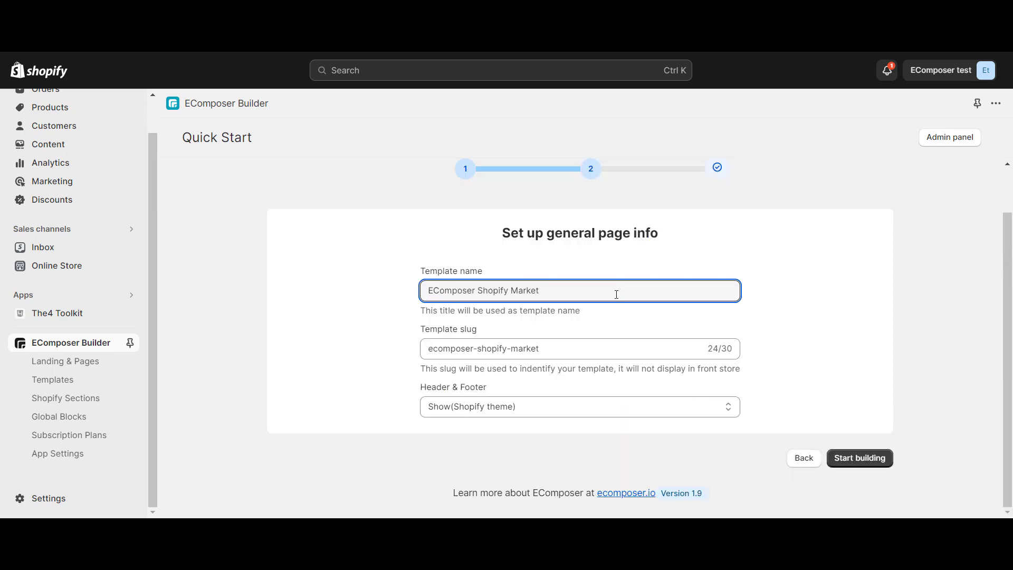
Step: Finish the name 'EComposer Shopify Markets' and insert the Black Friday template into the page
text(s)
click(869, 459)
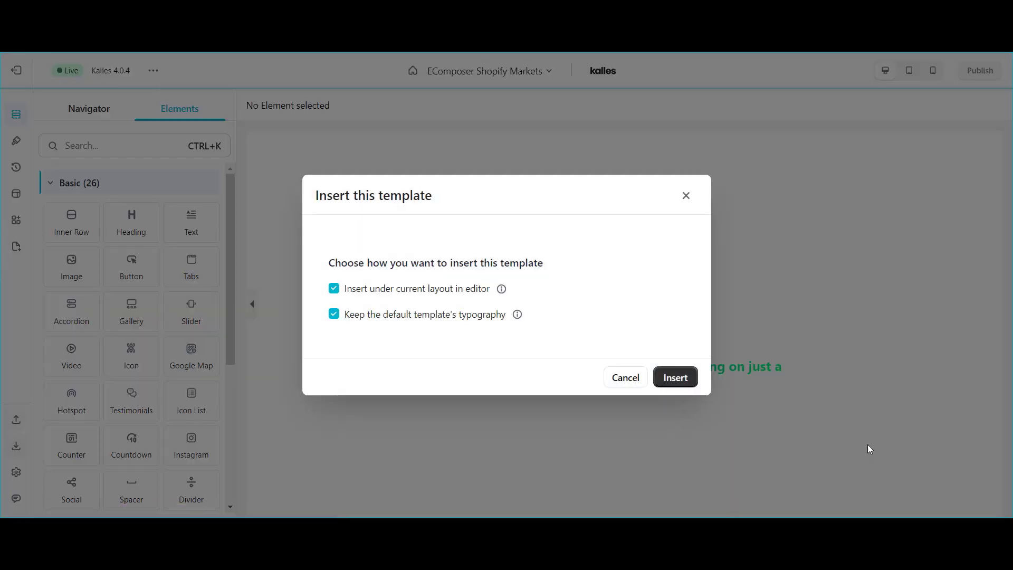
click(683, 381)
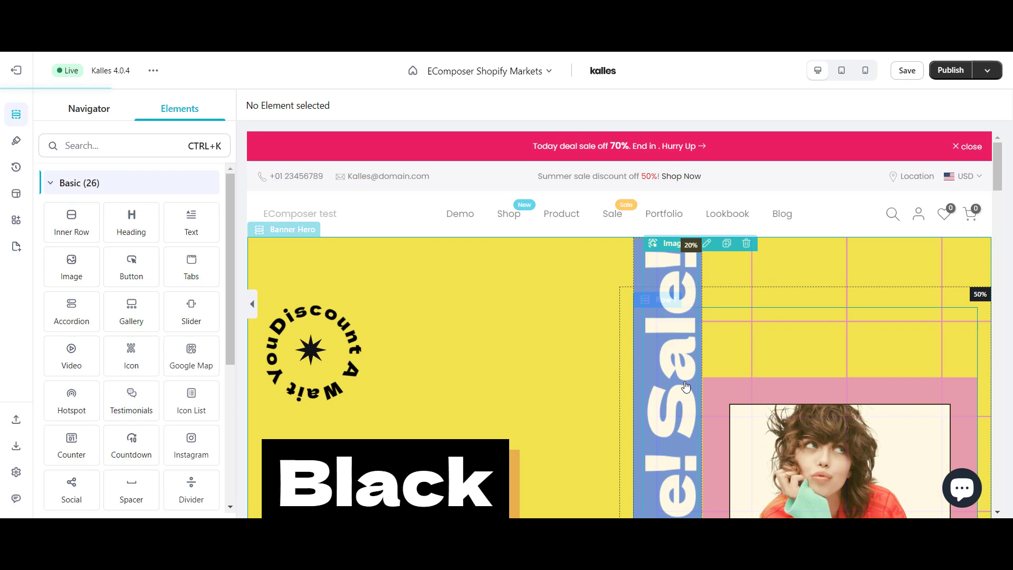
scroll(605, 337, down, 10)
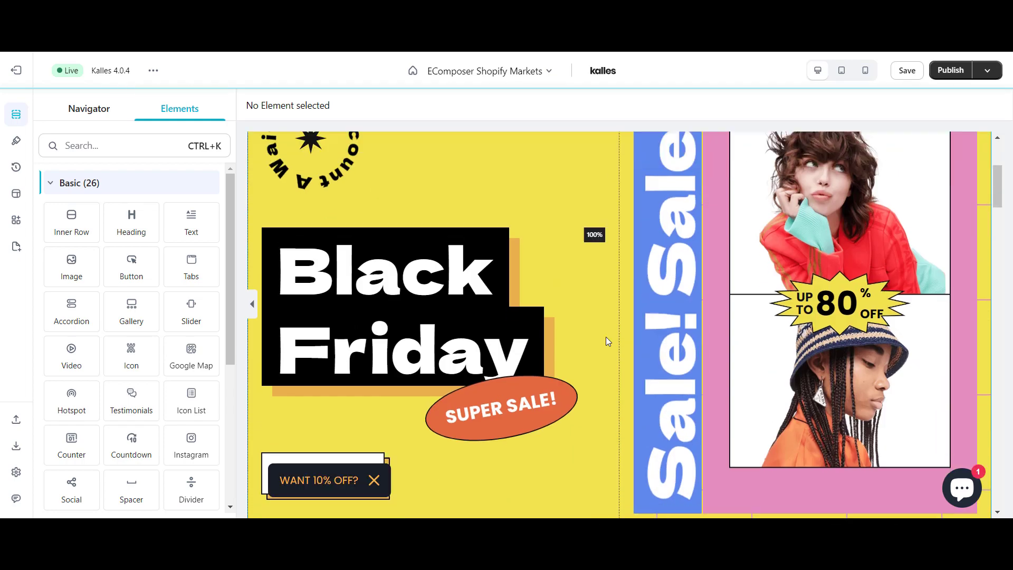
scroll(607, 341, down, 10)
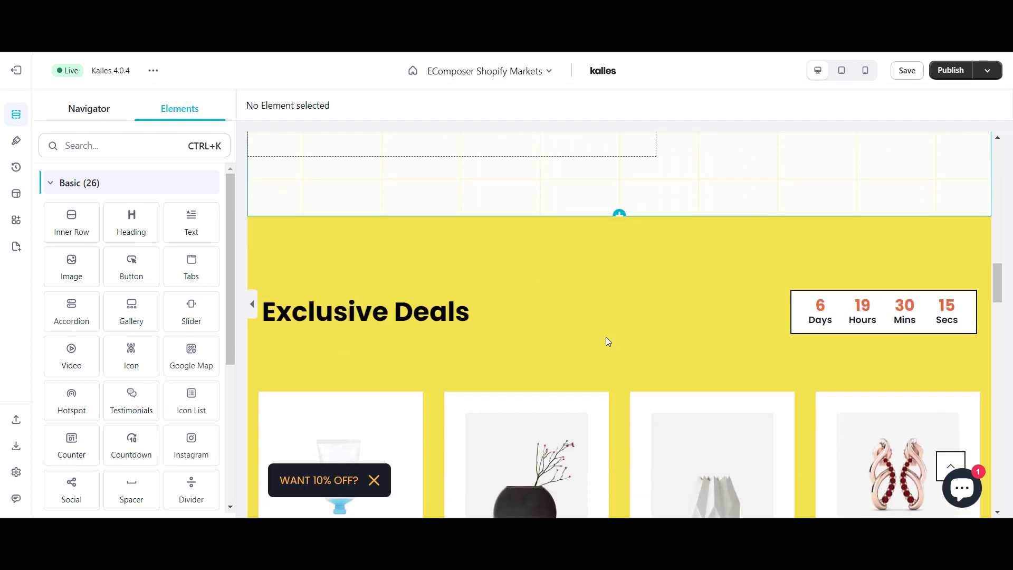
scroll(608, 341, up, 5)
scroll(606, 342, up, 15)
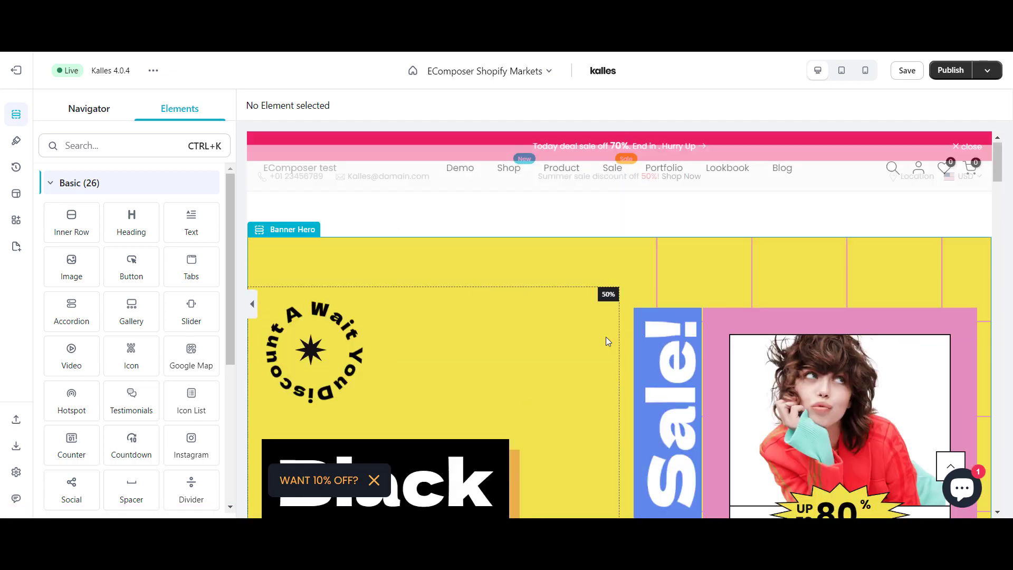
Step: Save and publish the EComposer Shopify Markets page, dismissing the success message
click(951, 71)
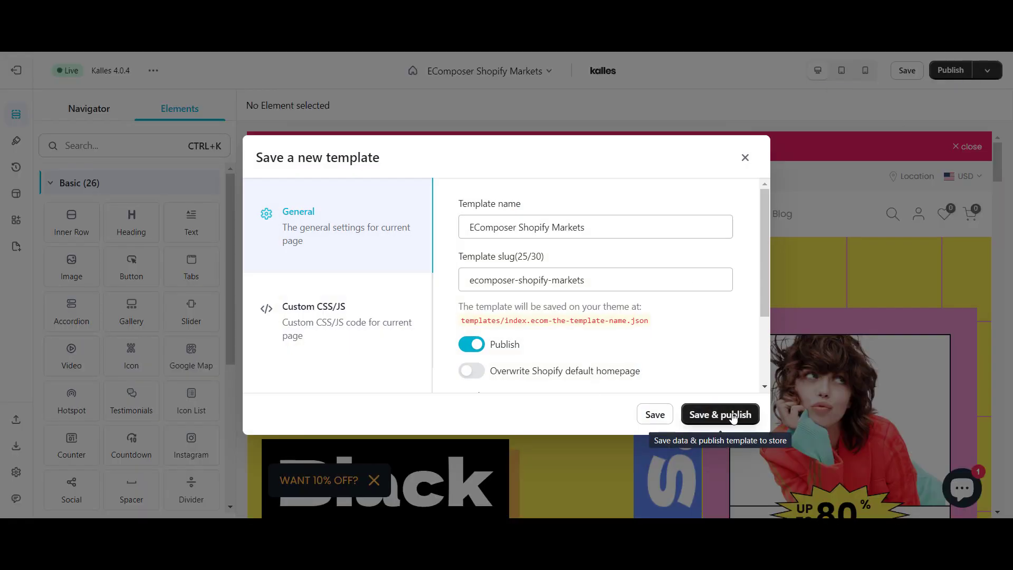
click(733, 415)
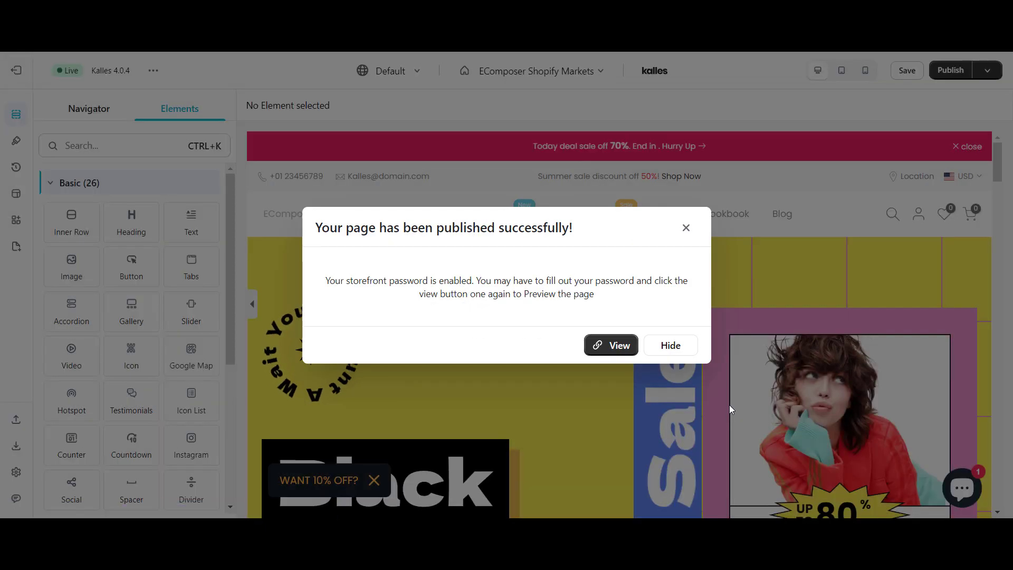
click(687, 229)
click(417, 72)
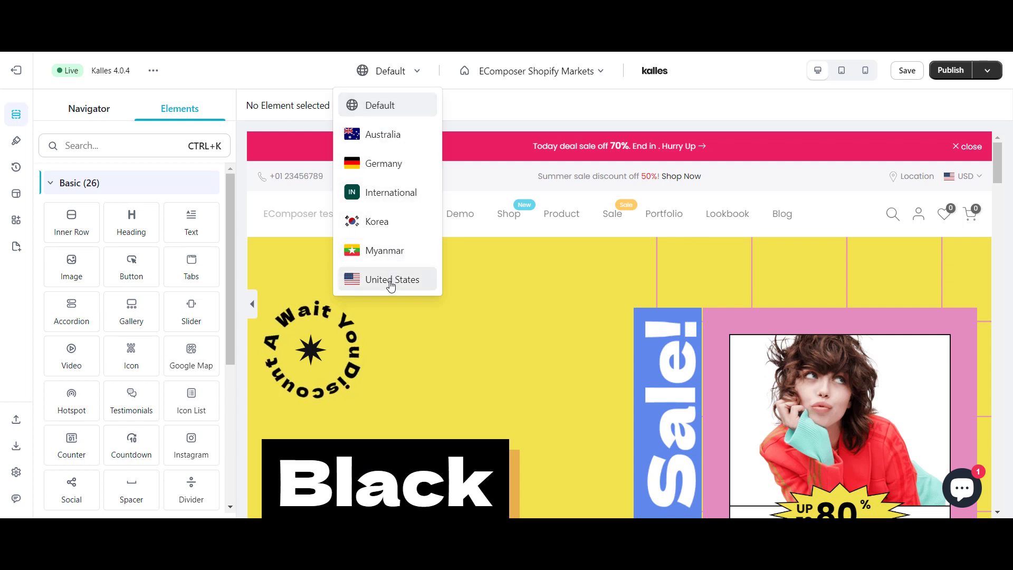
Step: Switch the page to its Germany version, publish it, and view it on the storefront
click(411, 168)
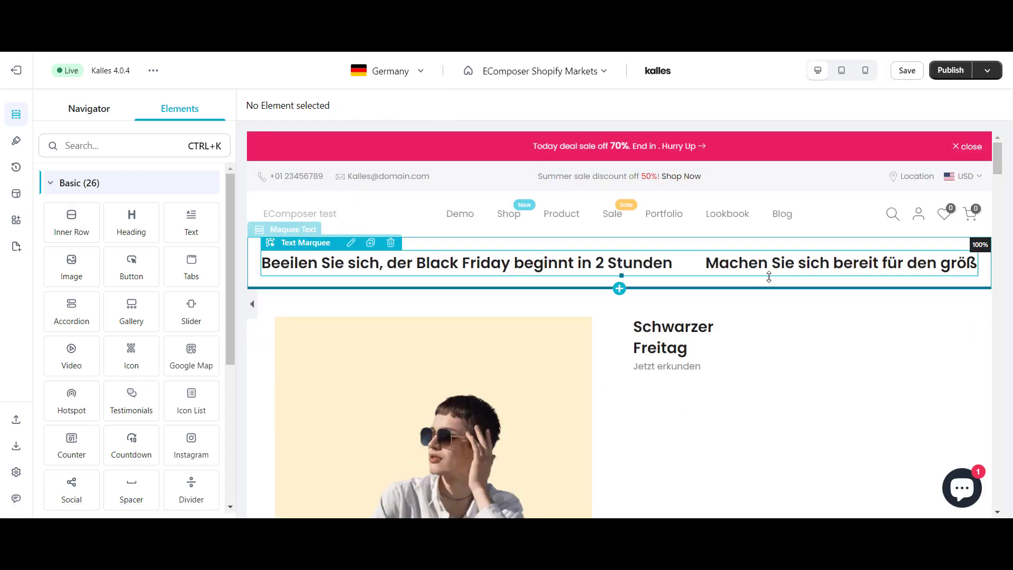
scroll(891, 294, down, 6)
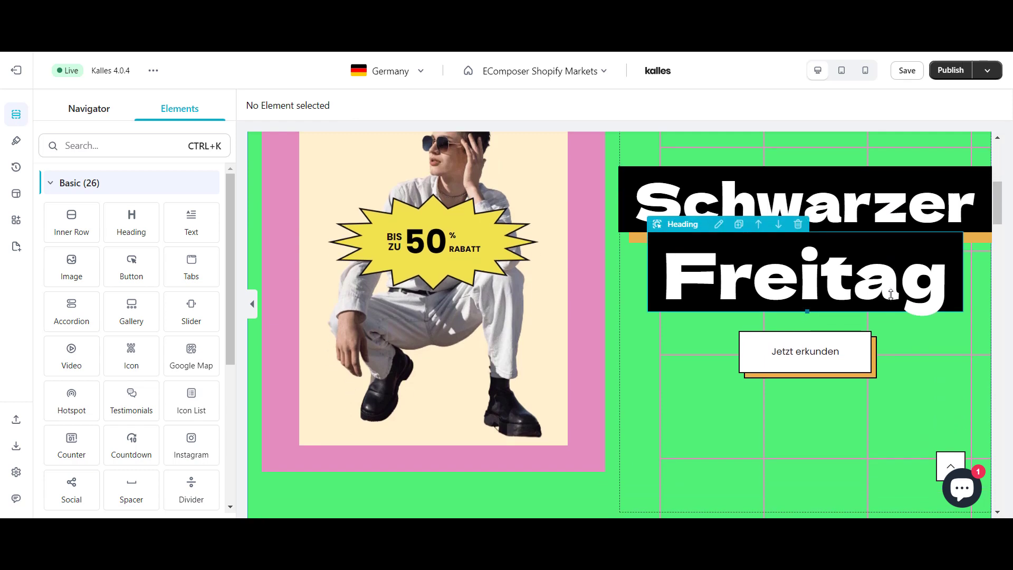
scroll(891, 295, up, 2)
scroll(891, 295, up, 3)
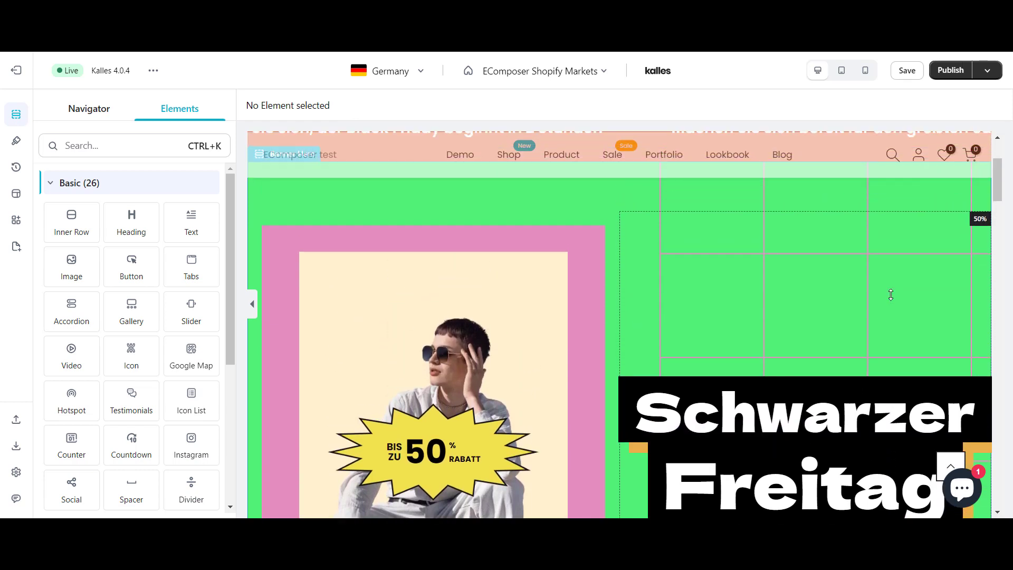
scroll(890, 294, up, 2)
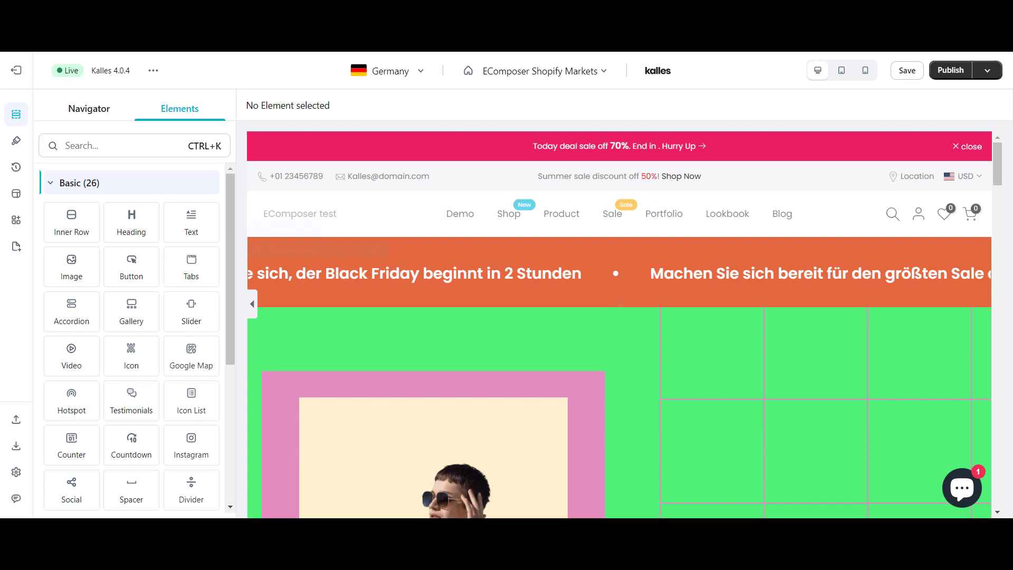
click(958, 78)
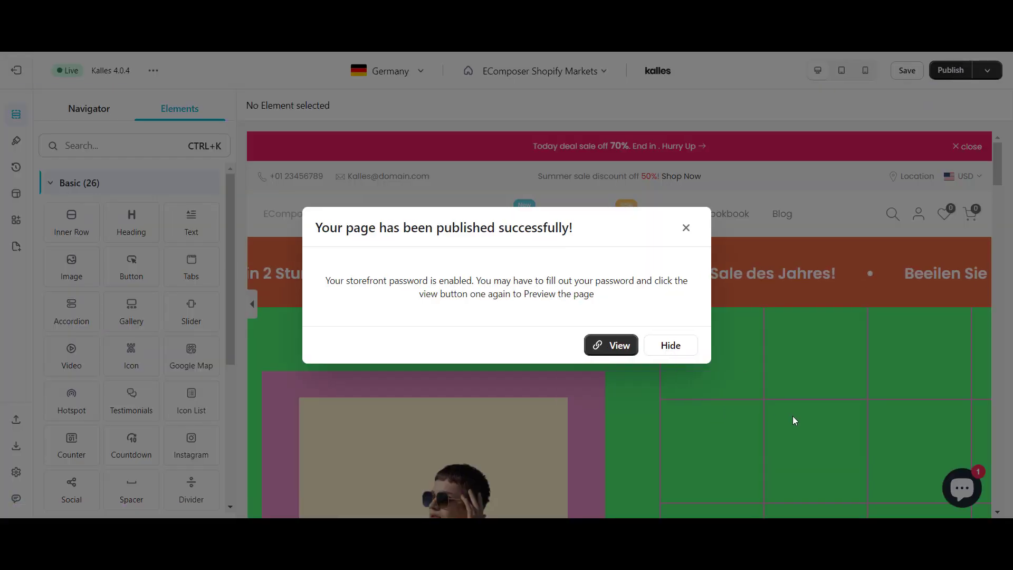
click(618, 346)
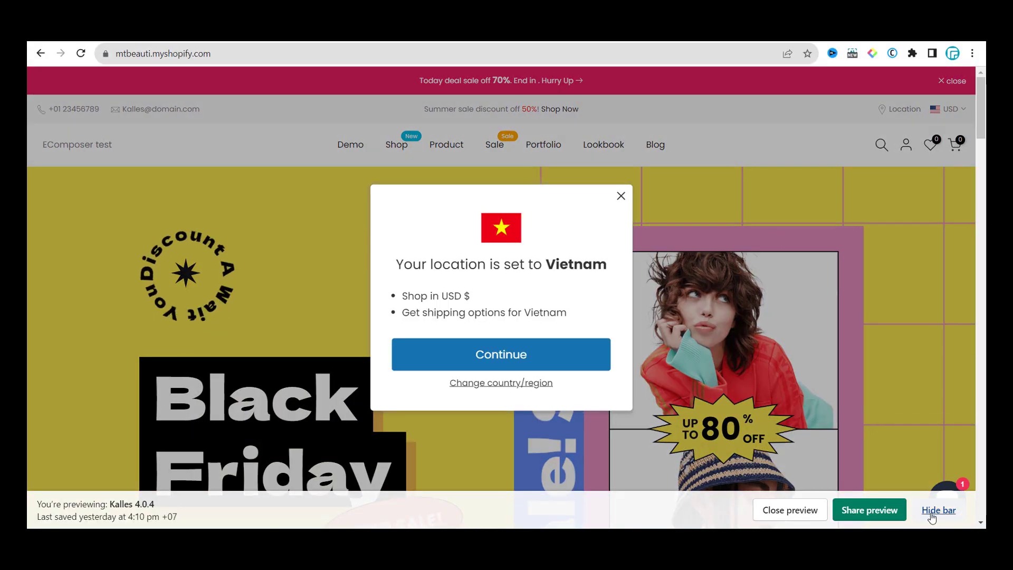
Step: Change the storefront country to Germany (EUR €) and hide the preview bar
click(932, 516)
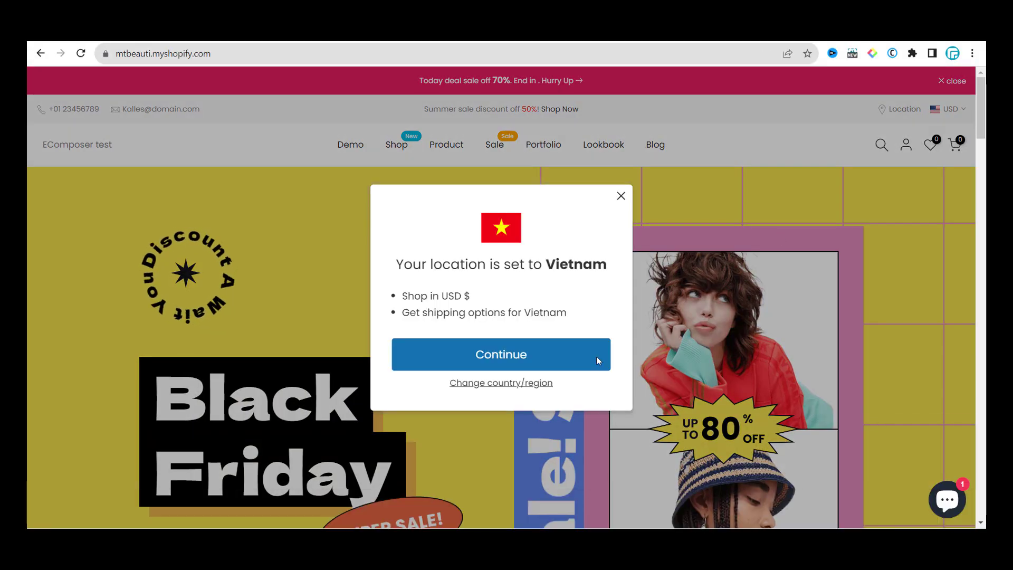
click(516, 384)
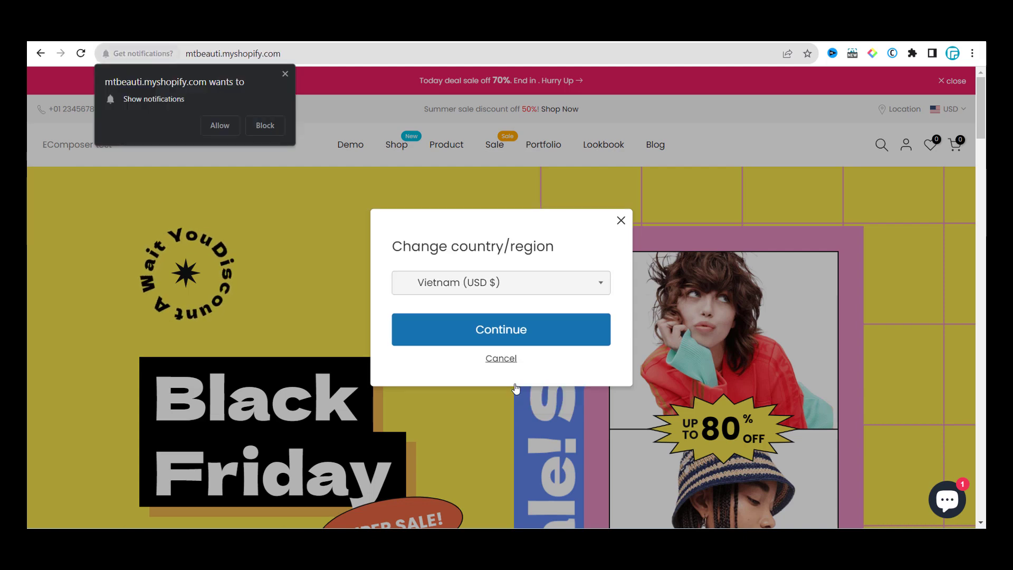
click(543, 285)
scroll(514, 159, up, 10)
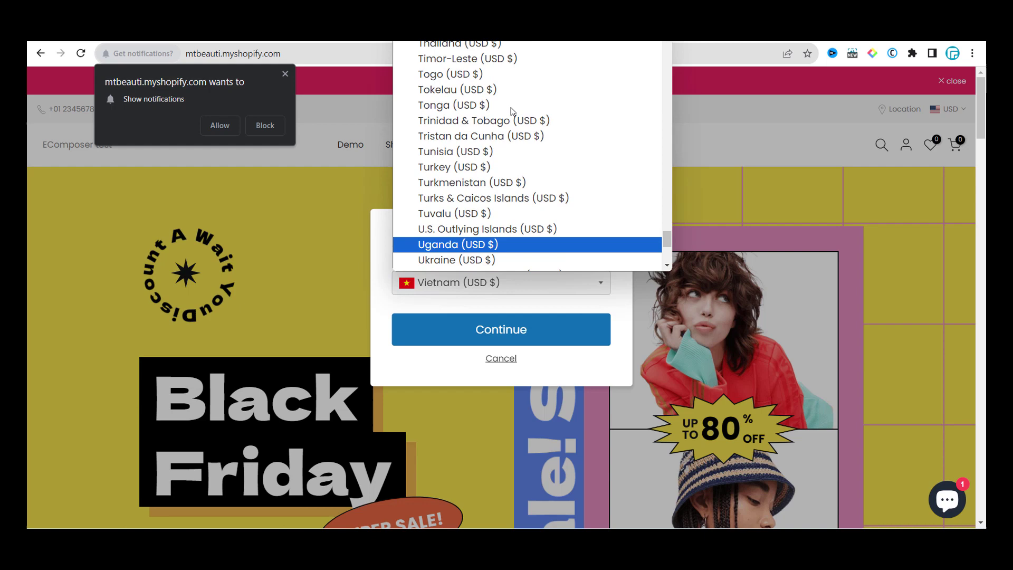
scroll(510, 112, up, 20)
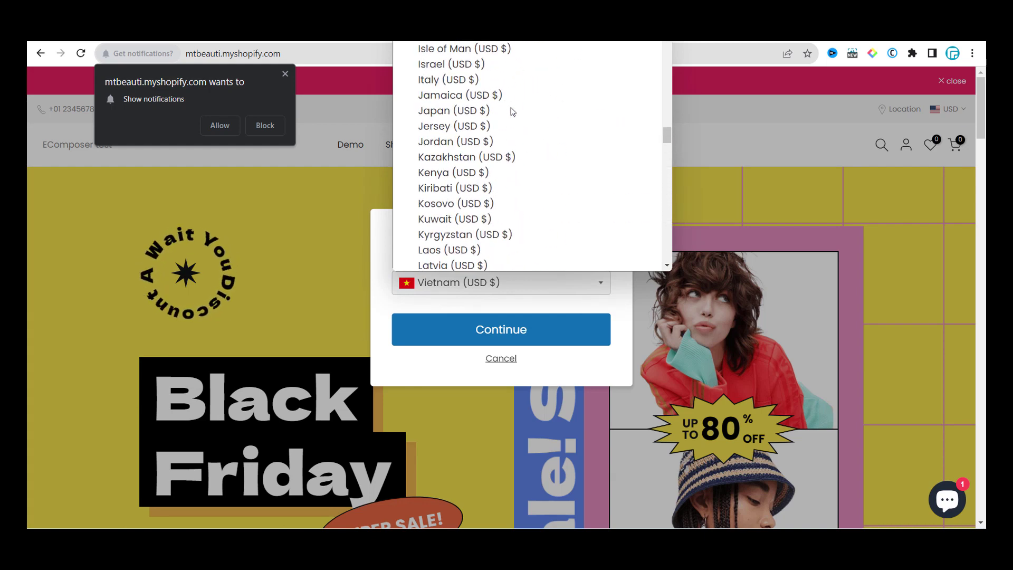
click(457, 101)
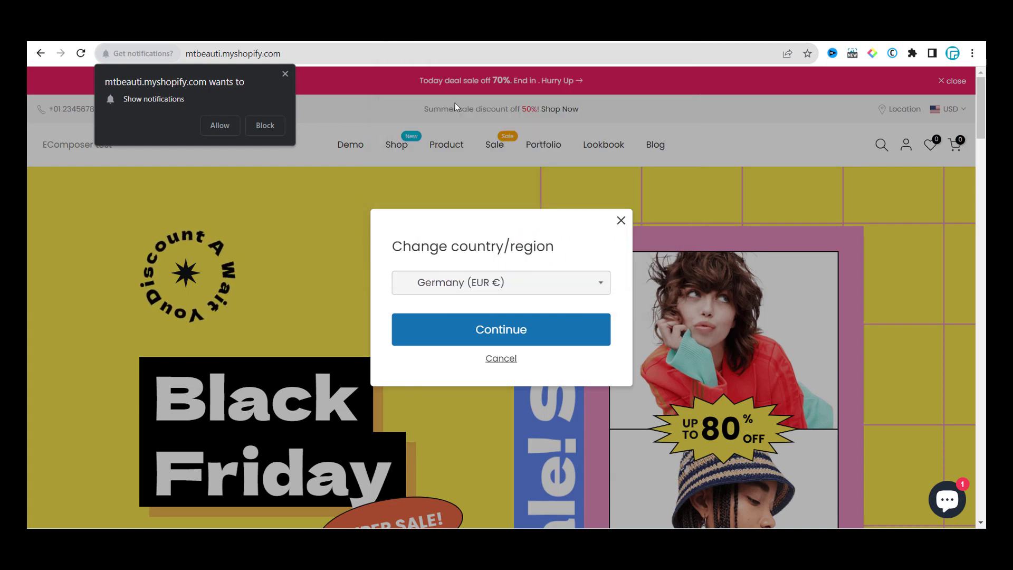
click(496, 330)
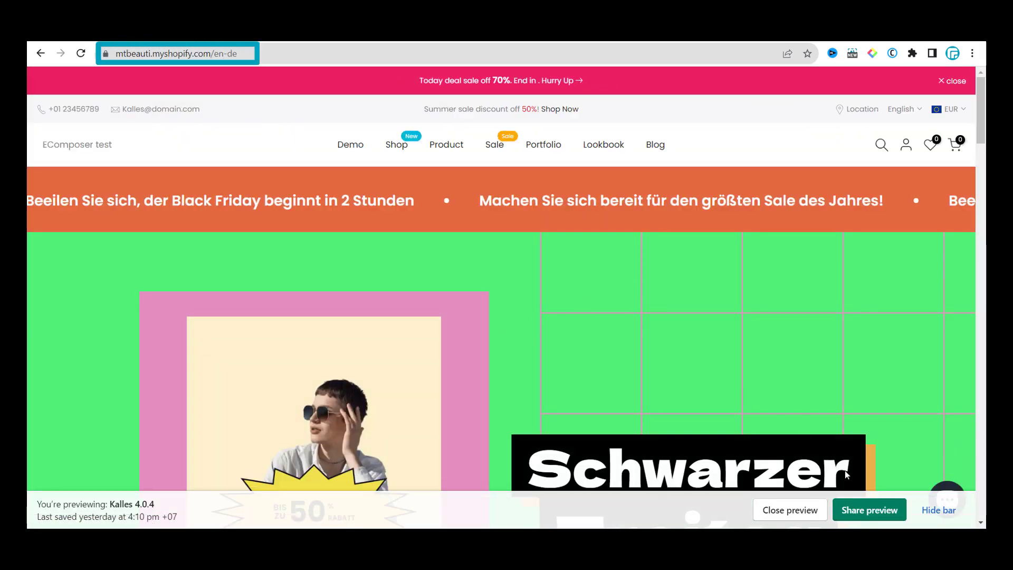
click(932, 512)
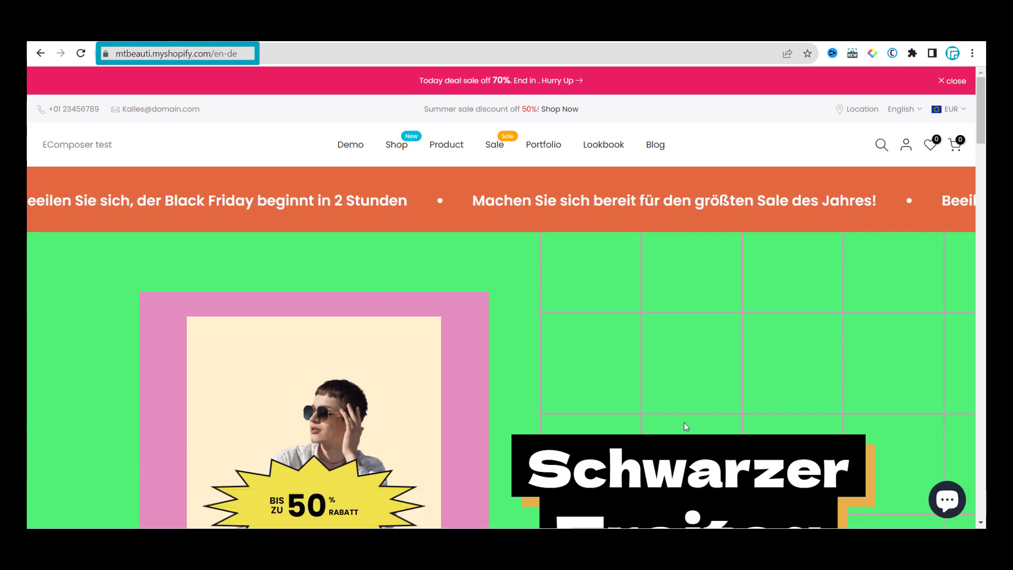
scroll(684, 422, down, 5)
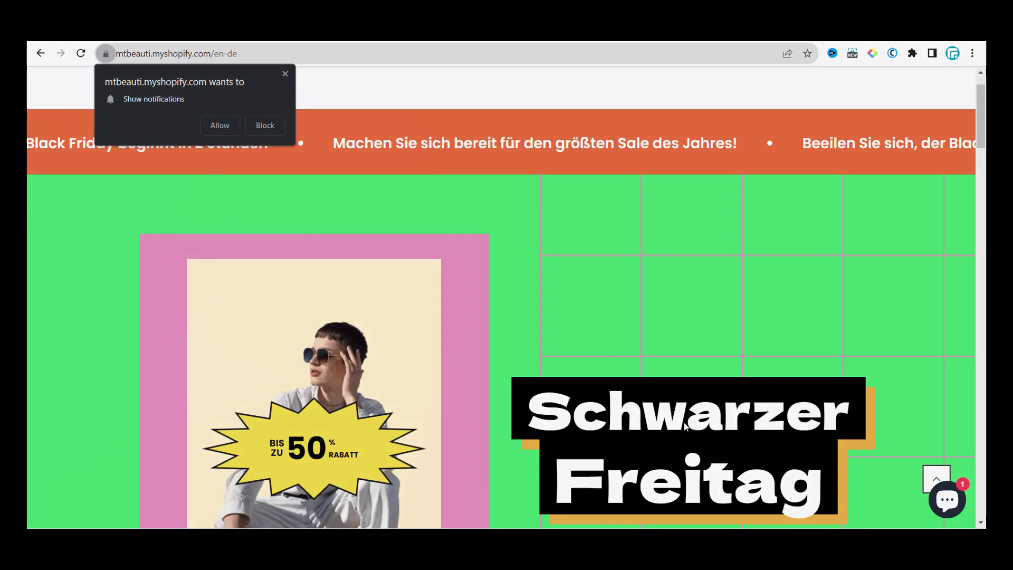